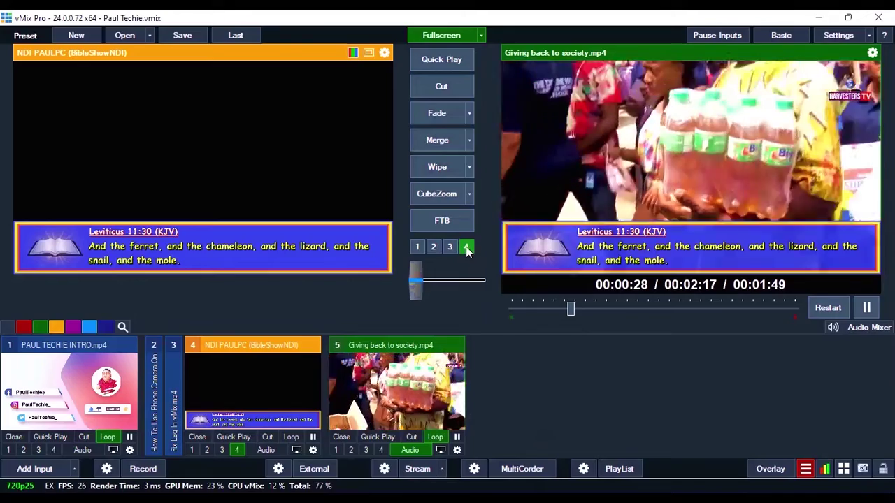
Step: Take the Bible verse NDI input off overlay channel 4 in the live output
click(465, 247)
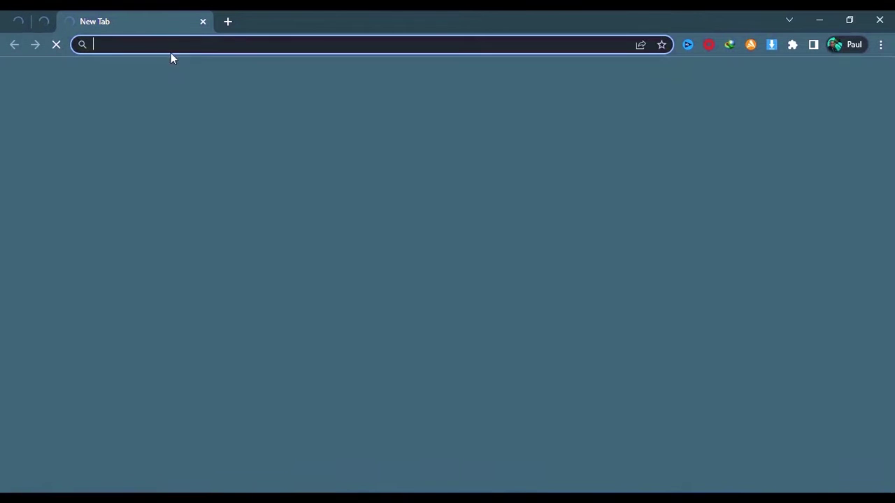
Step: Search Google in the browser for "able god by ada lyrics"
click(169, 45)
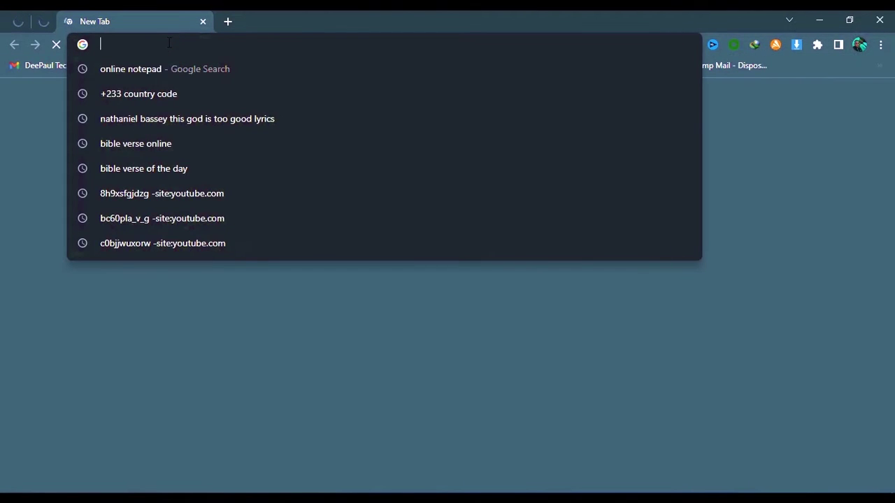
text(ads)
key(BackSpace)
key(BackSpace)
key(BackSpace)
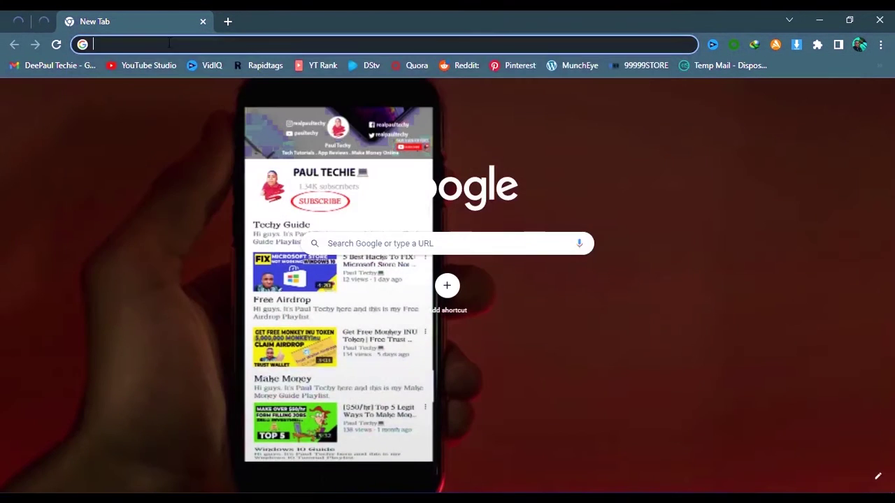
text(able)
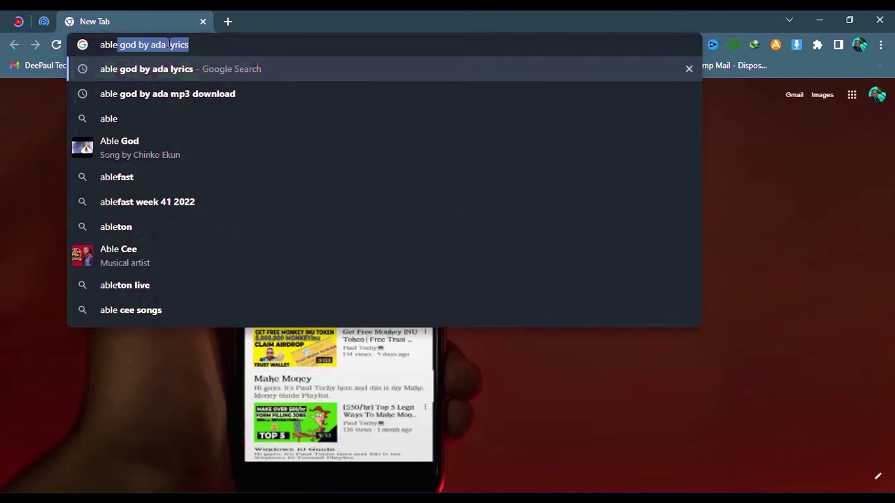
key(Return)
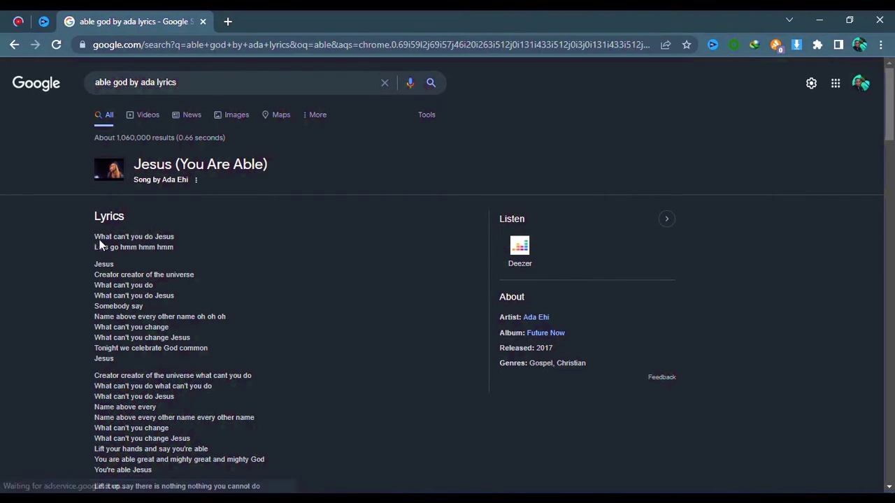
drag(99, 243, 245, 453)
right_click(129, 272)
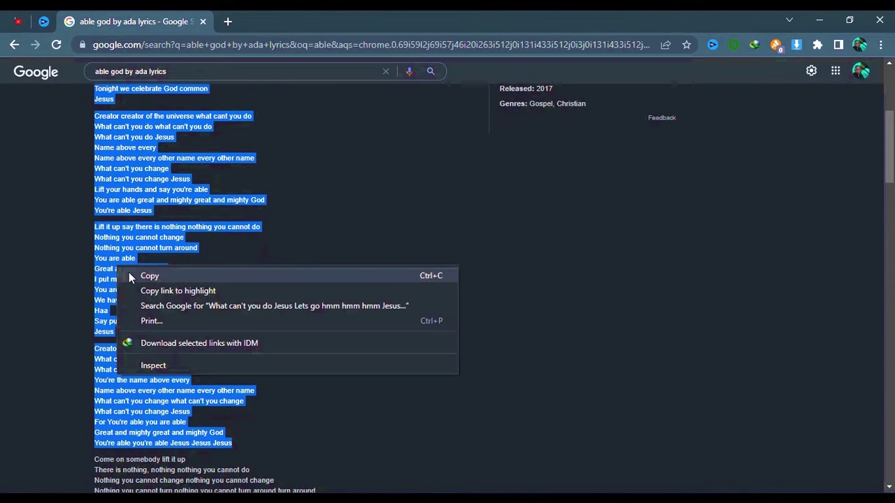
click(151, 276)
scroll(163, 314, up, 4)
scroll(161, 316, down, 1)
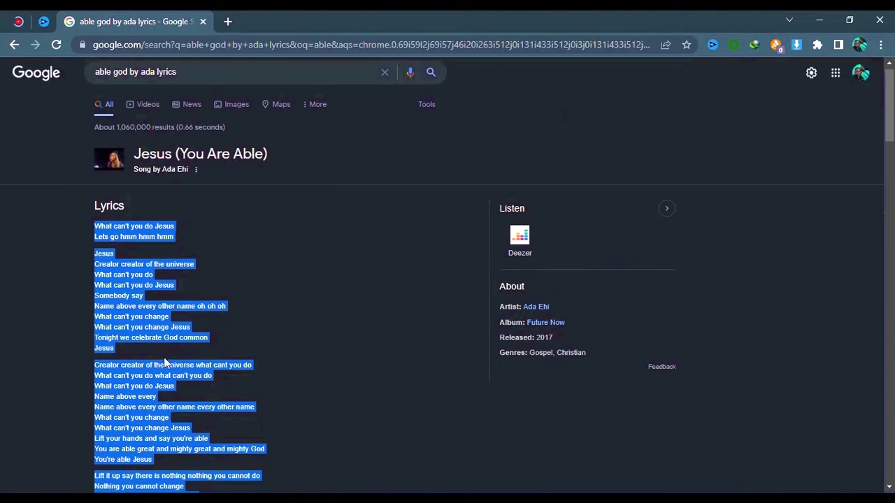
scroll(82, 352, up, 1)
click(100, 247)
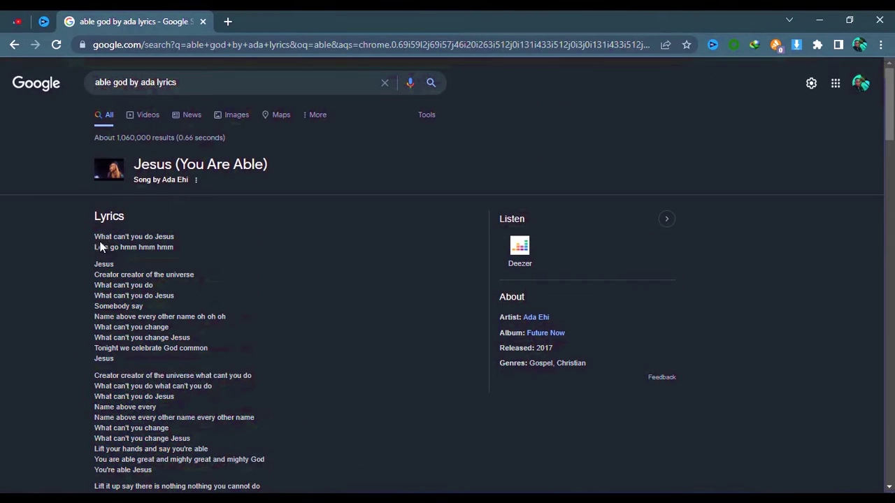
Step: Copy the song lyrics from the opening "What can't you do Jesus" through the first "You're able Jesus"
drag(96, 236, 167, 476)
right_click(131, 293)
click(157, 307)
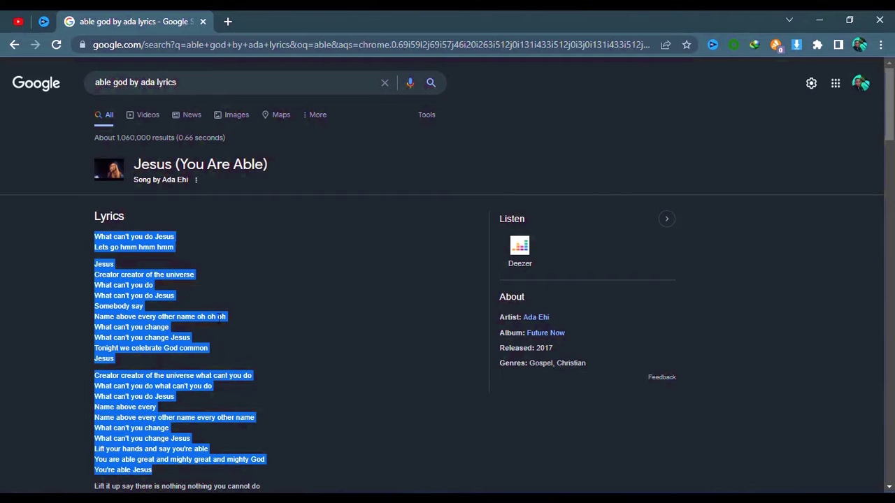
Step: Open Notepad, paste the copied lyrics into the blank document and move its window clear of the web lyrics
key(super)
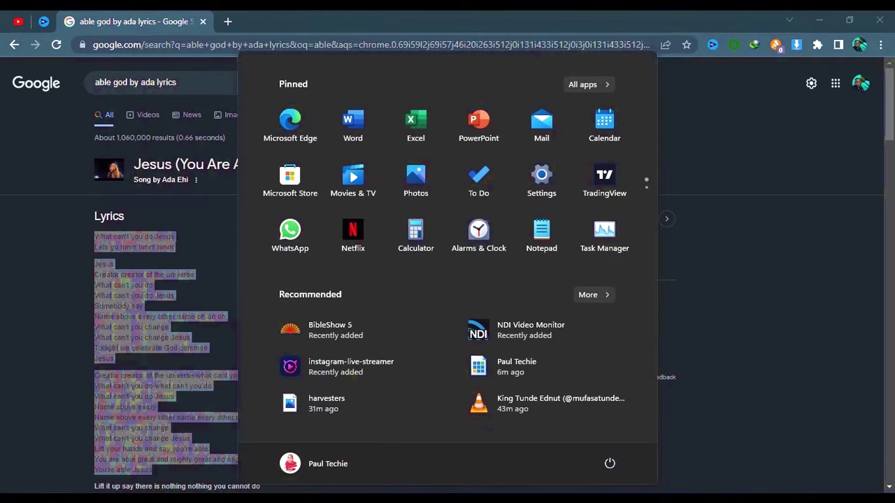
text(note)
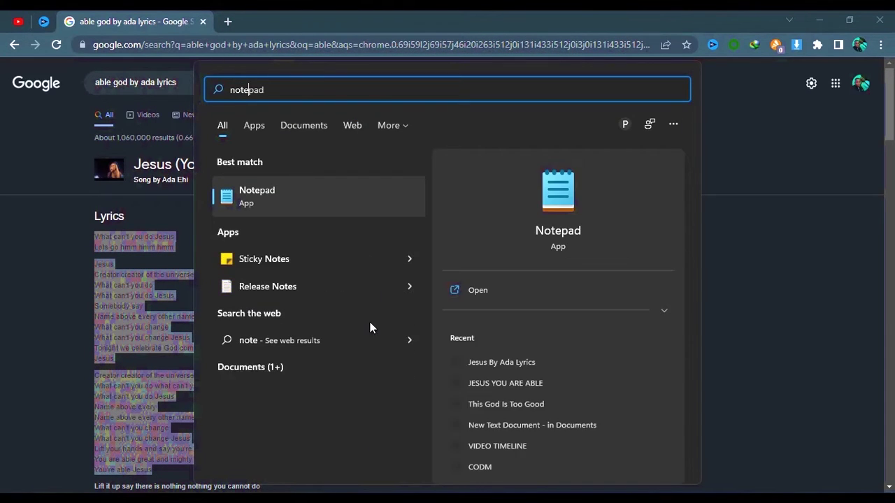
click(273, 197)
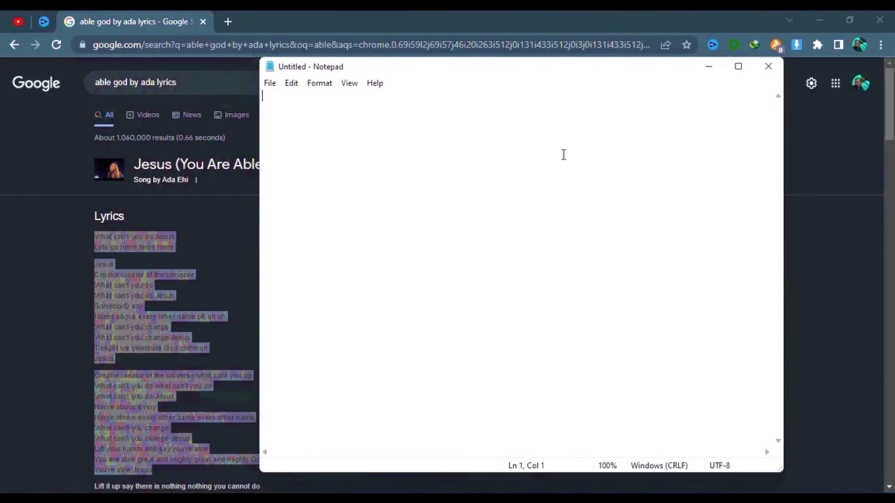
key(ctrl+v)
drag(599, 83, 648, 73)
click(102, 122)
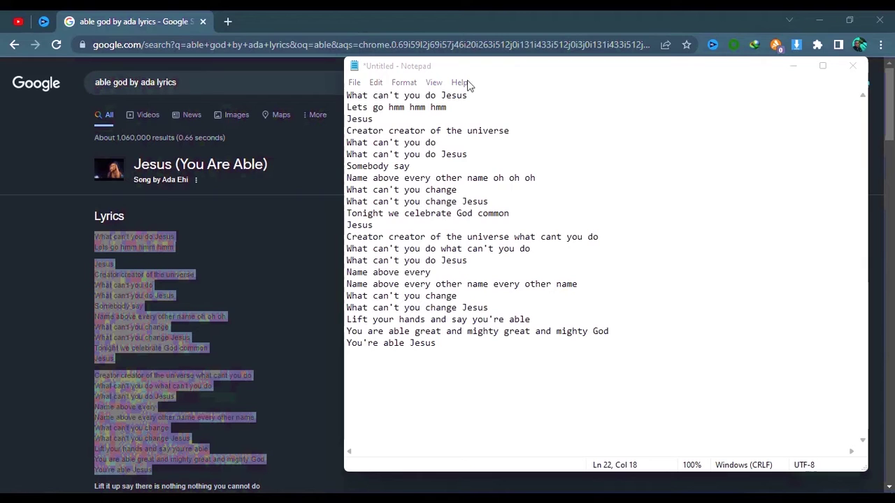
Step: Insert blank lines after "Lets go hmm hmm hmm", the first "What can't you do", "Somebody say", the first "What can't you change" and "Tonight we celebrate God common"
click(466, 104)
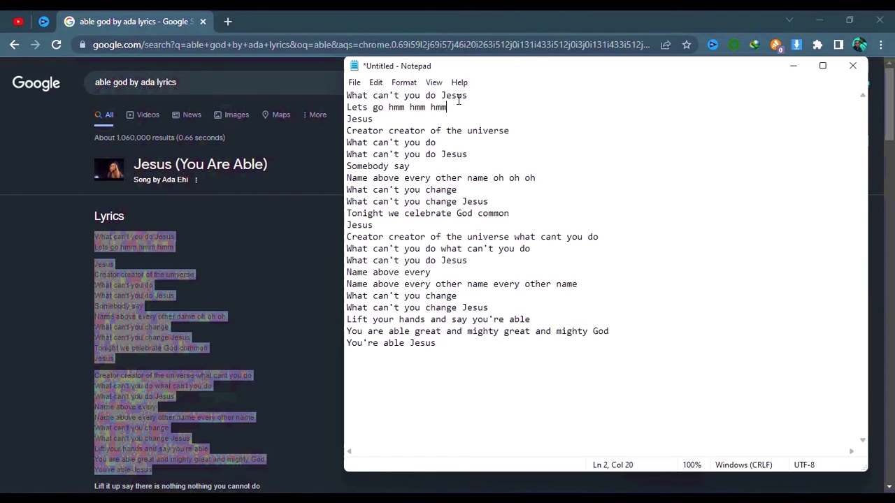
key(Return)
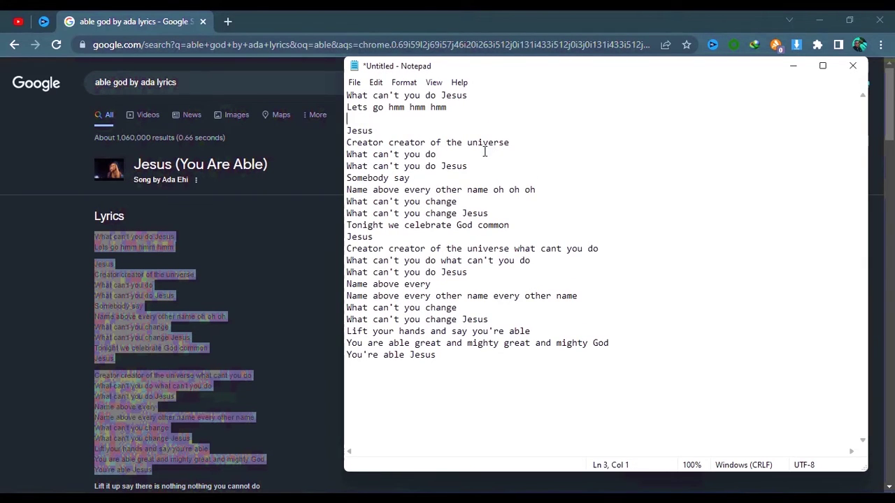
key(Return)
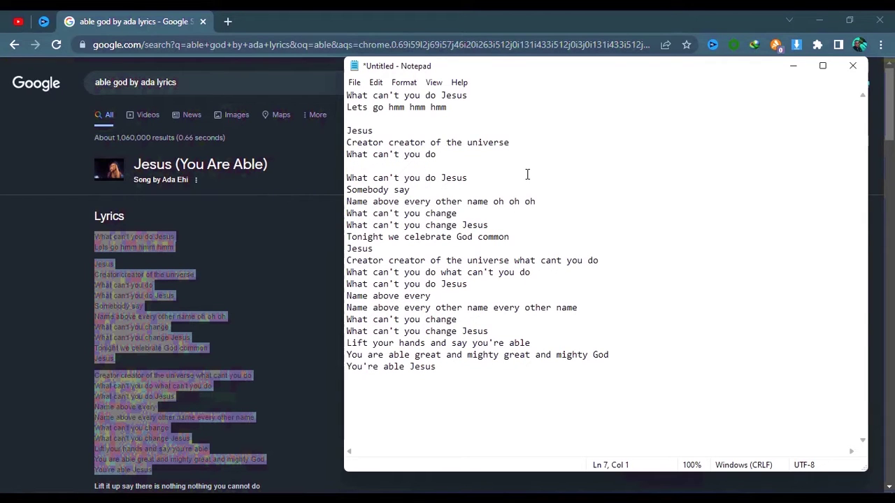
click(453, 191)
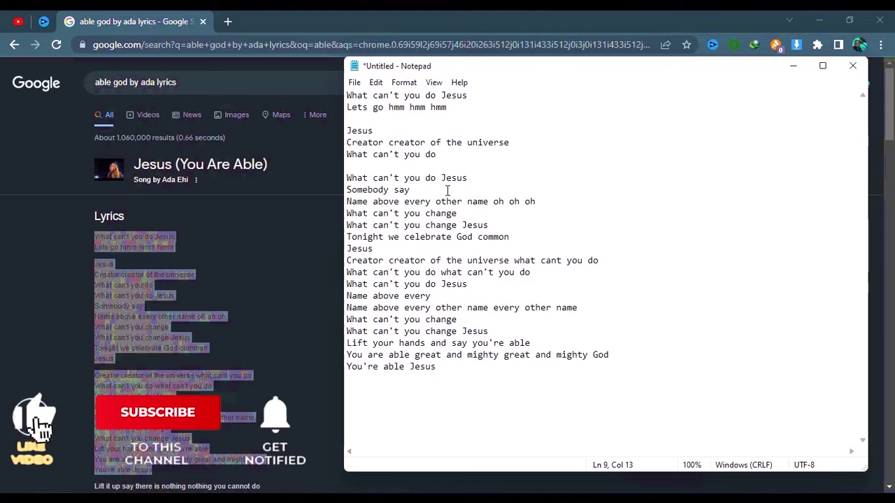
key(Return)
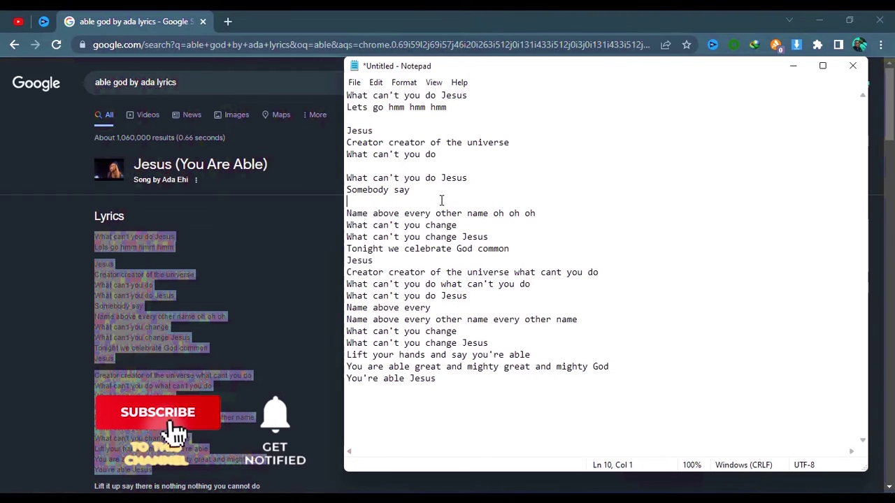
click(496, 223)
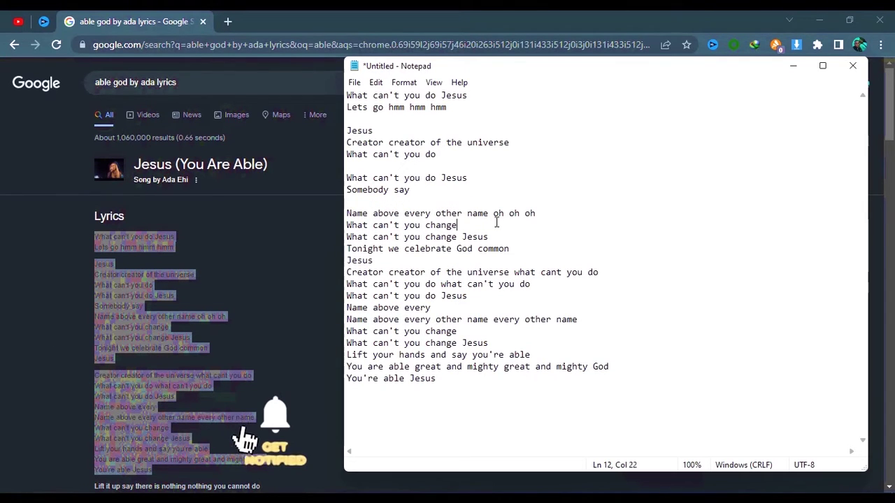
key(Return)
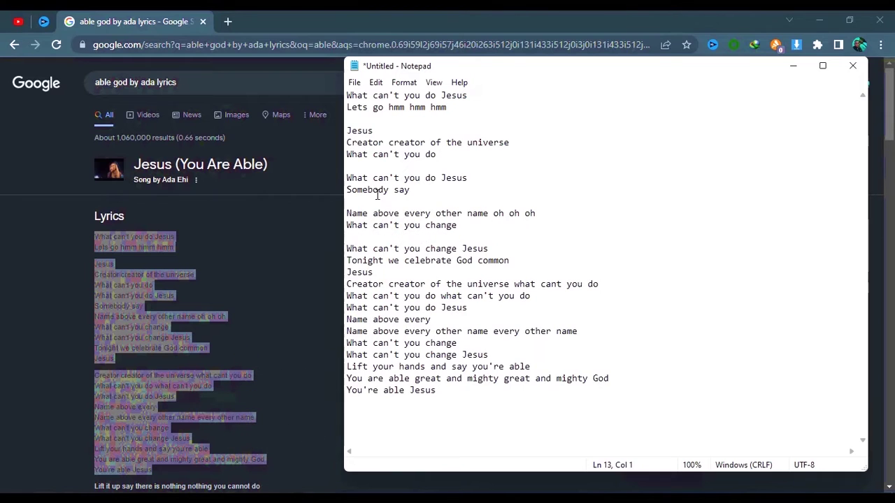
click(510, 257)
key(Return)
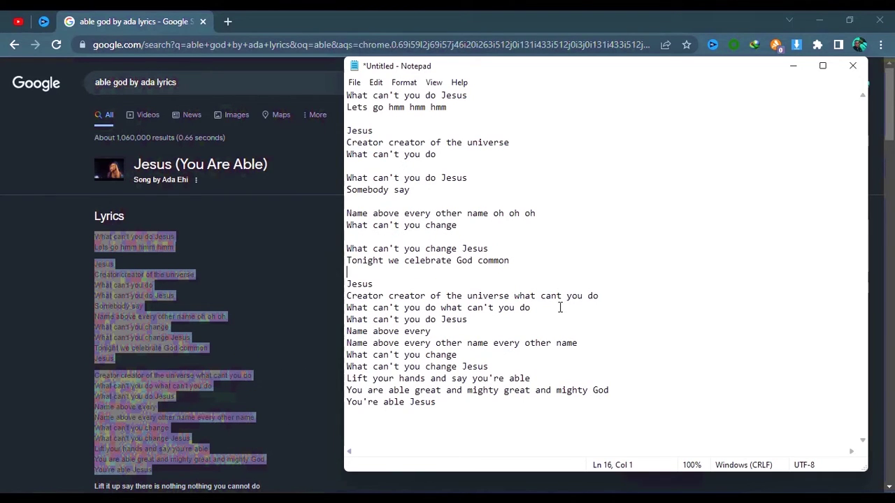
Step: Insert blank lines after "universe what cant you do", the second "What can't you do Jesus", "every other name every other name" and the second "What can't you change Jesus"
click(613, 291)
key(Return)
click(501, 330)
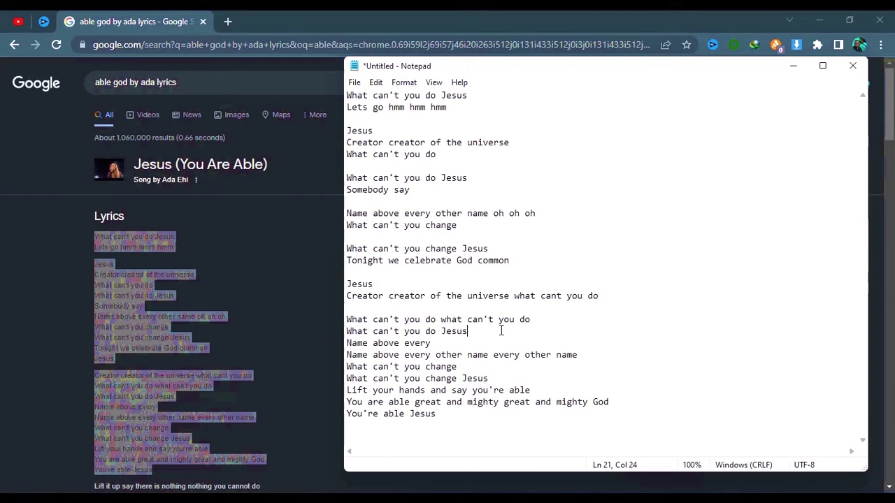
key(Return)
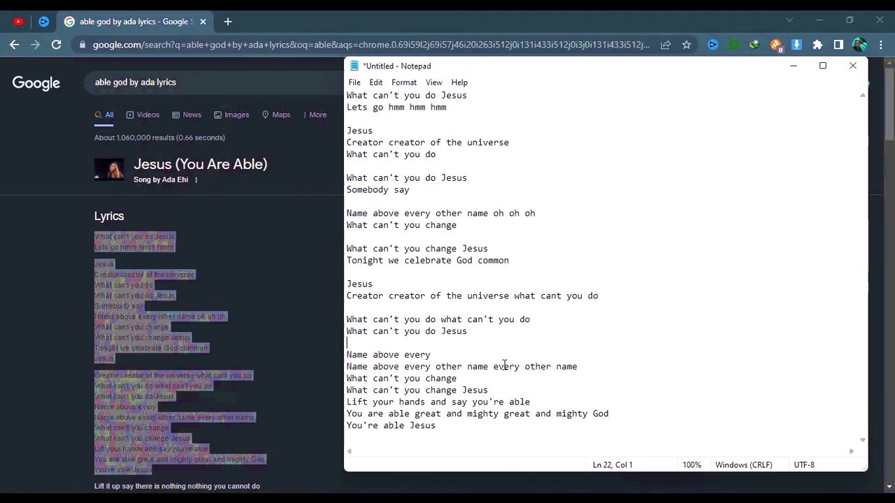
click(588, 367)
key(Return)
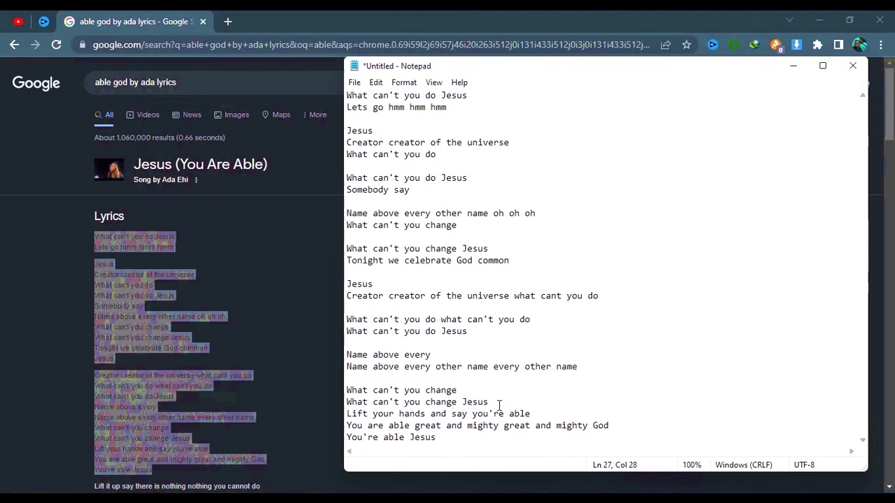
key(Return)
scroll(511, 398, down, 1)
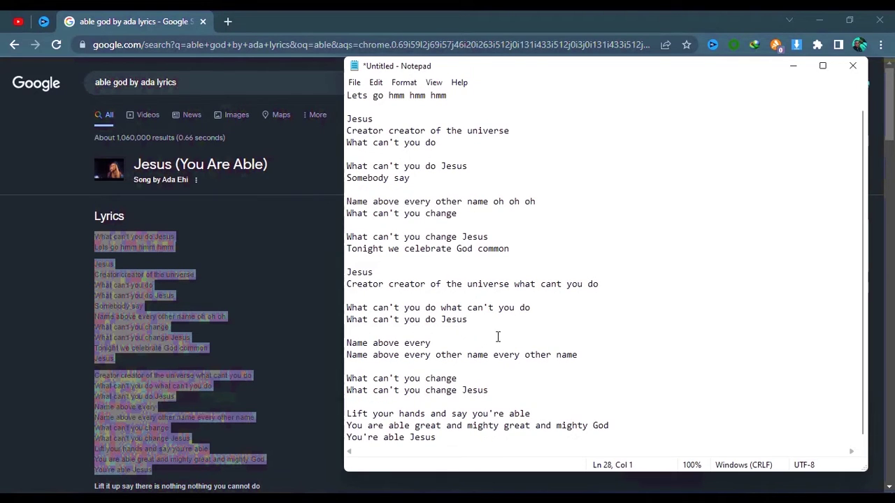
scroll(498, 337, up, 1)
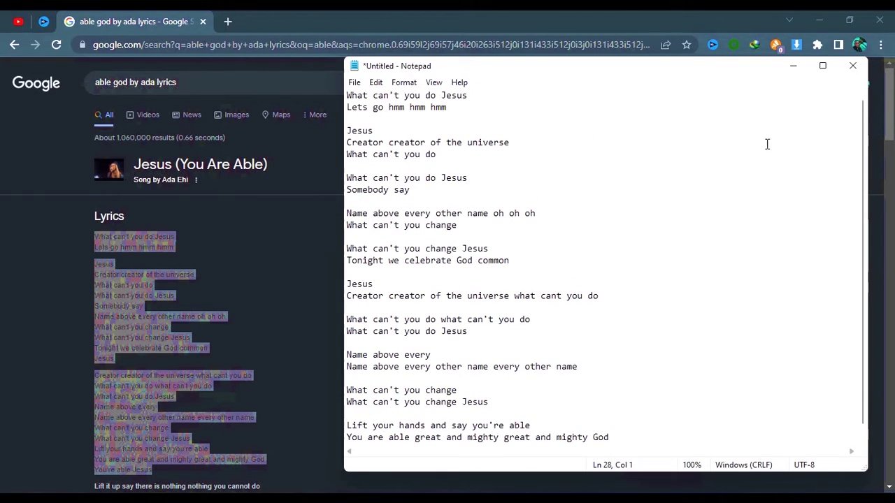
Step: Minimize the browser, maximize Notepad and enclose each of the first two lyric stanzas in double quotation marks
click(817, 23)
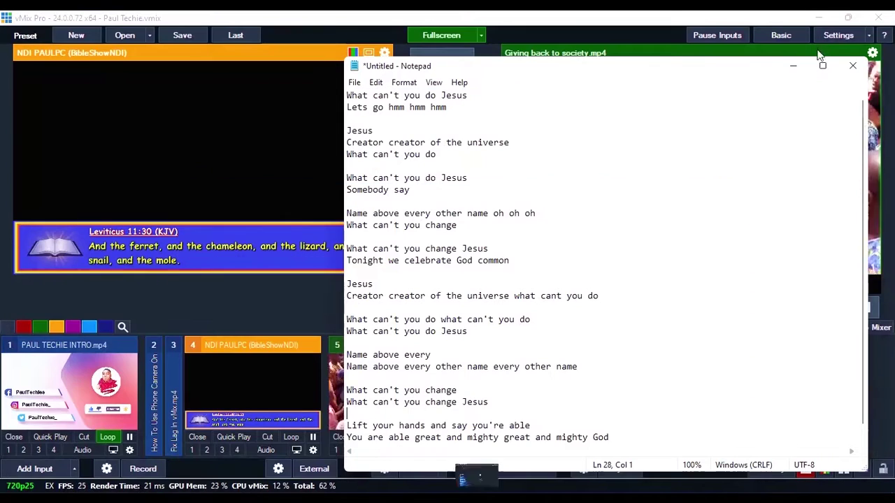
click(823, 66)
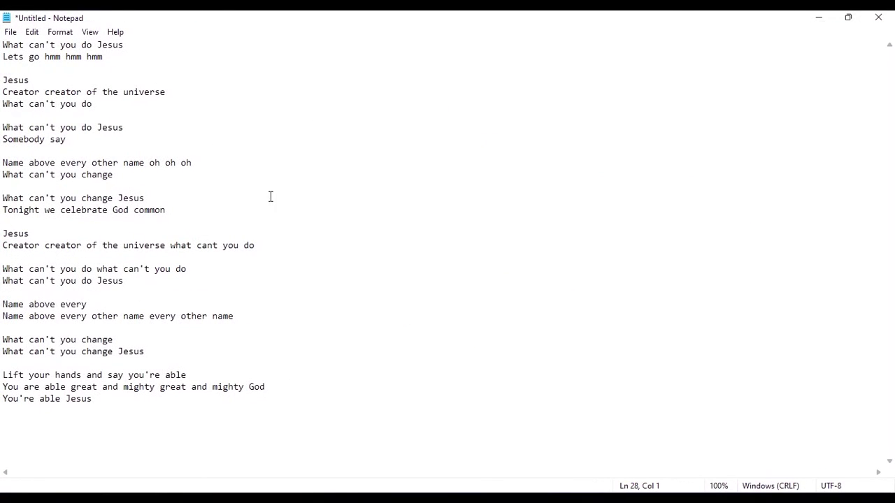
click(4, 47)
text(")
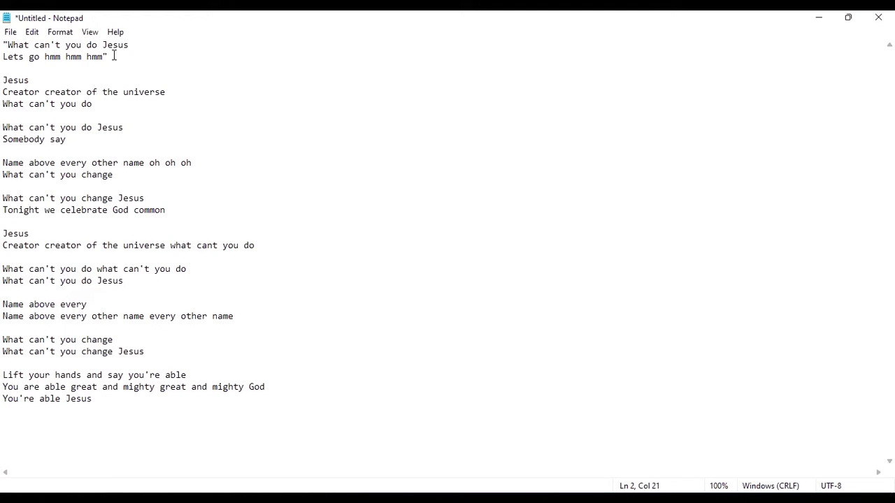
click(3, 80)
text(")
click(99, 109)
click(848, 18)
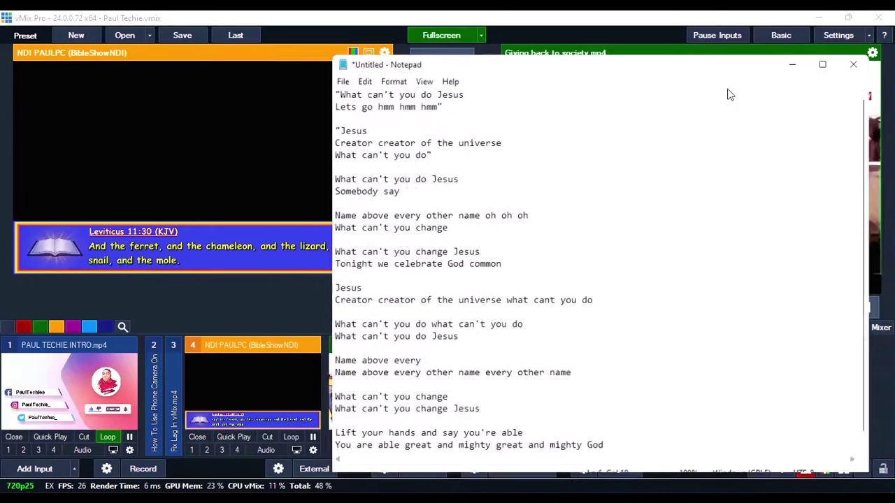
drag(496, 65, 356, 49)
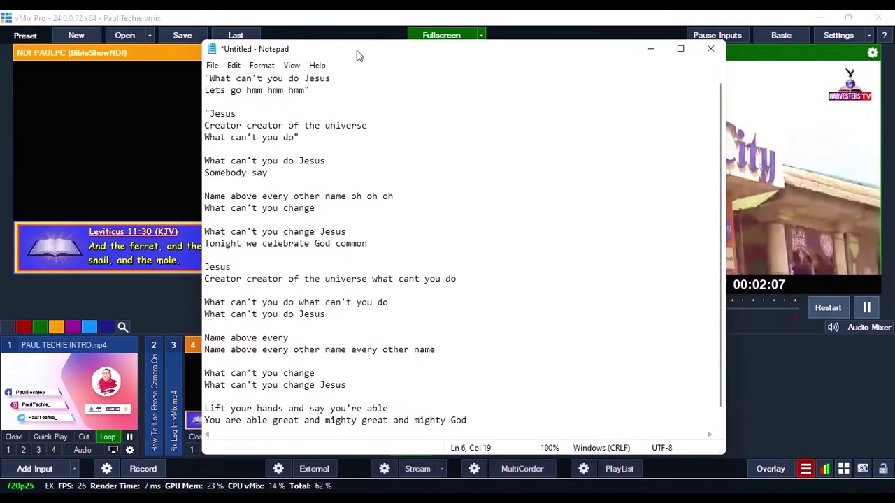
click(680, 49)
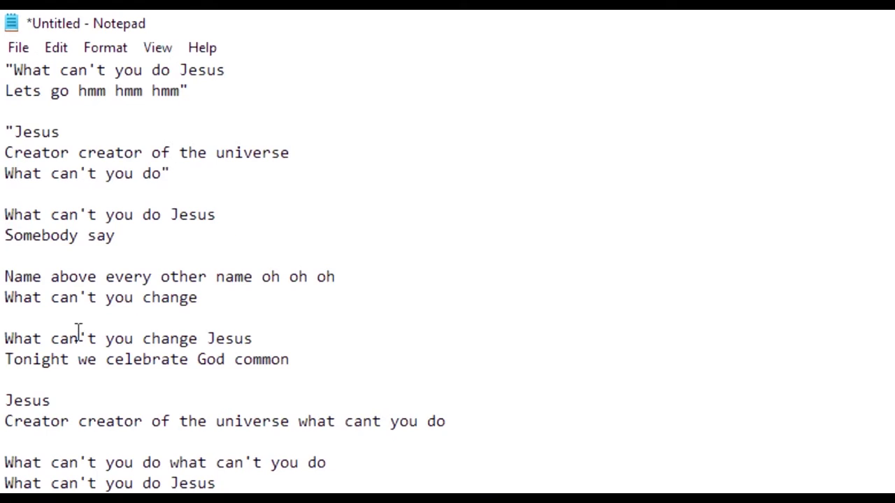
Step: Enclose the third stanza, ending "Somebody say", and the fourth, beginning "Name above every other name oh oh oh", in double quotation marks
text(")
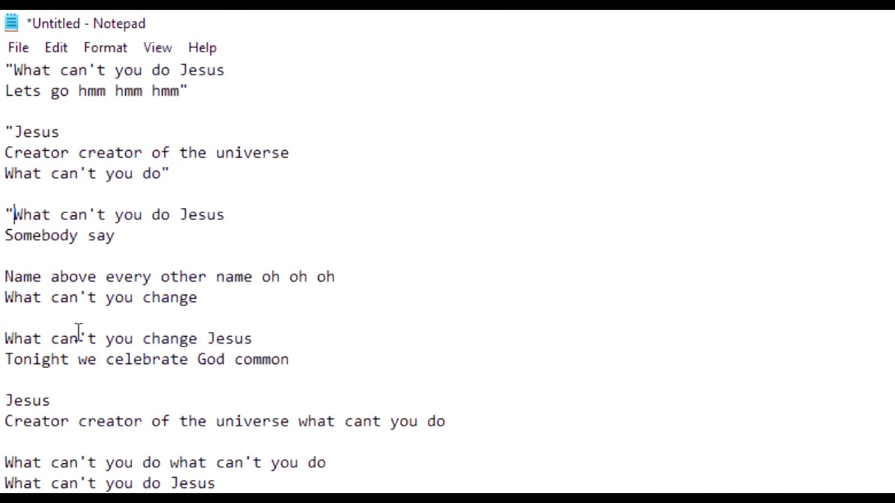
click(119, 235)
text(")
click(6, 279)
text(")
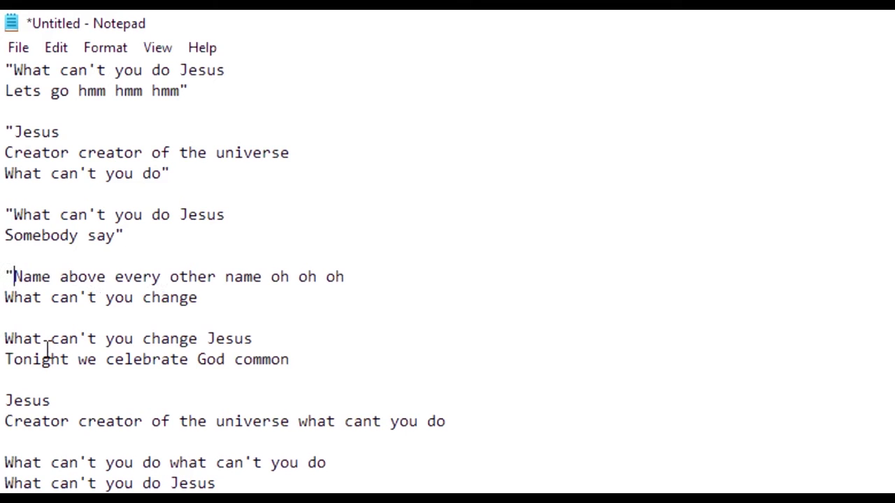
click(205, 296)
text(")
Step: Enclose the fifth stanza, ending "Tonight we celebrate God common", and the sixth, ending "universe what cant you do", in double quotation marks
click(4, 339)
text(")
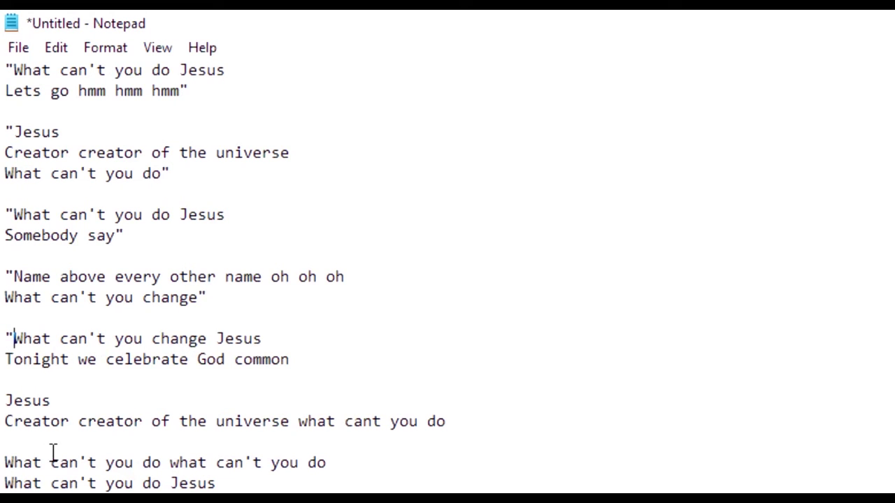
click(297, 361)
text(")
click(5, 400)
text(")
click(454, 421)
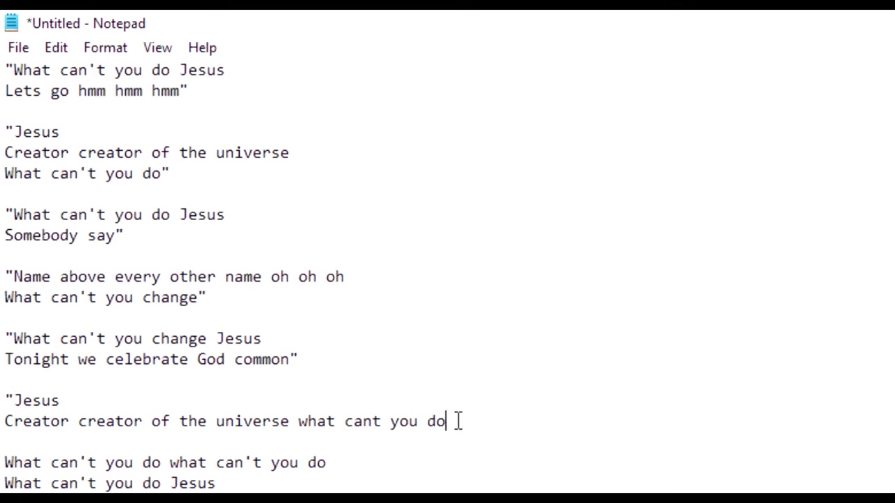
text(")
Step: Put double quotation marks around the seventh stanza, "What can't you do what can't you do", and the eighth, "Name above every"
click(4, 463)
text(")
click(245, 483)
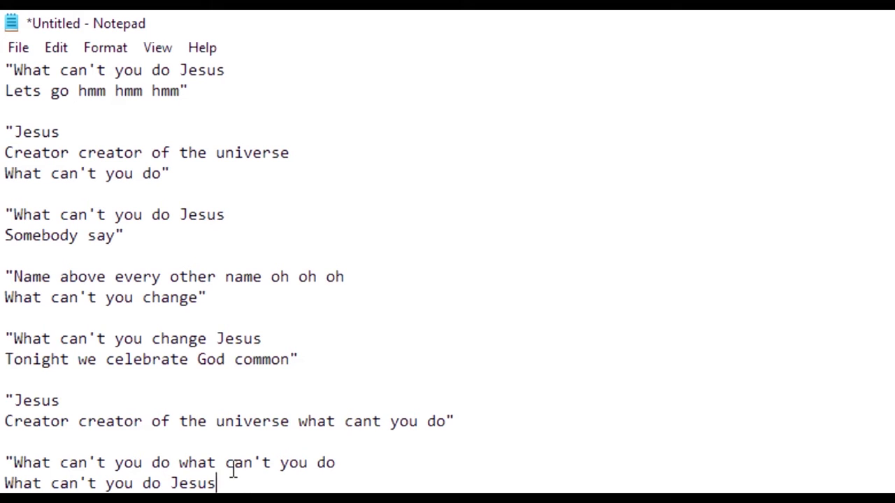
text(")
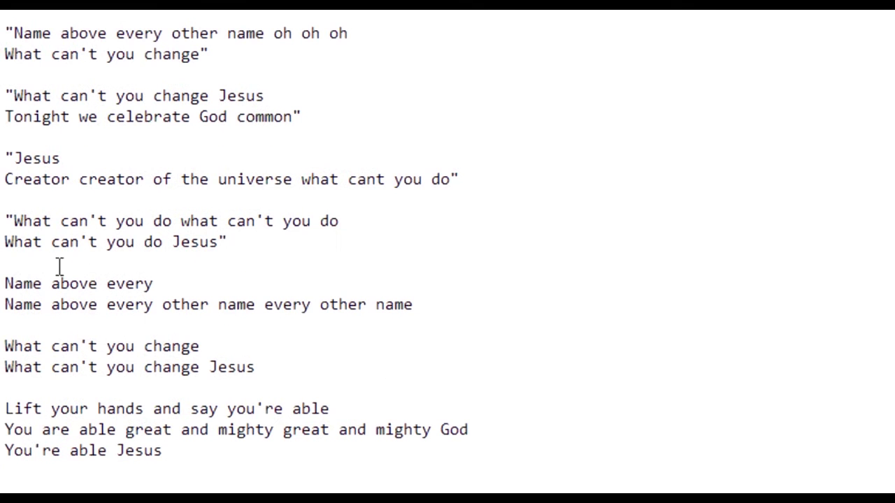
click(7, 283)
text(")
click(428, 303)
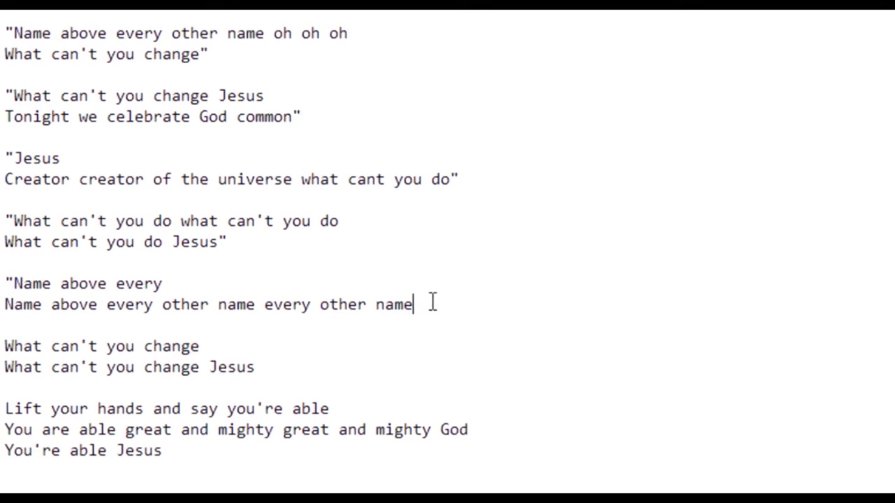
text(")
Step: Put double quotation marks around the last two stanzas, beginning "What can't you change" and "Lift your hands and say you're able"
click(5, 345)
text(")
click(279, 364)
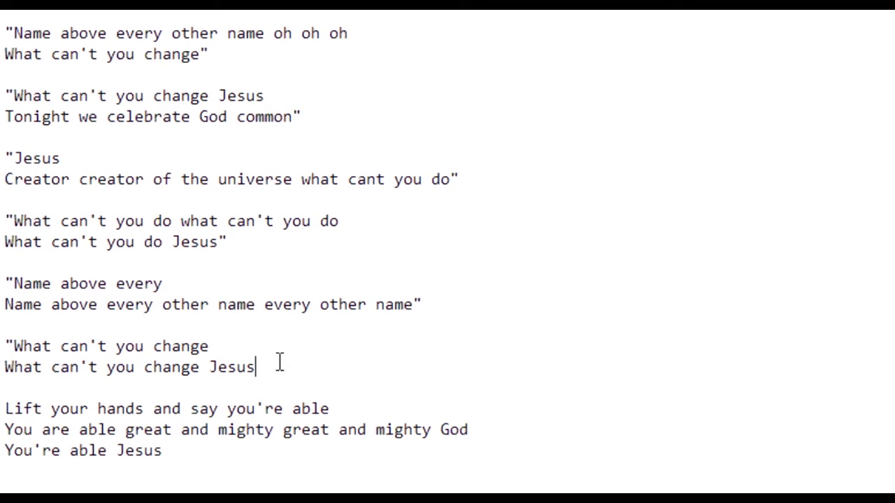
text(")
click(7, 409)
text(")
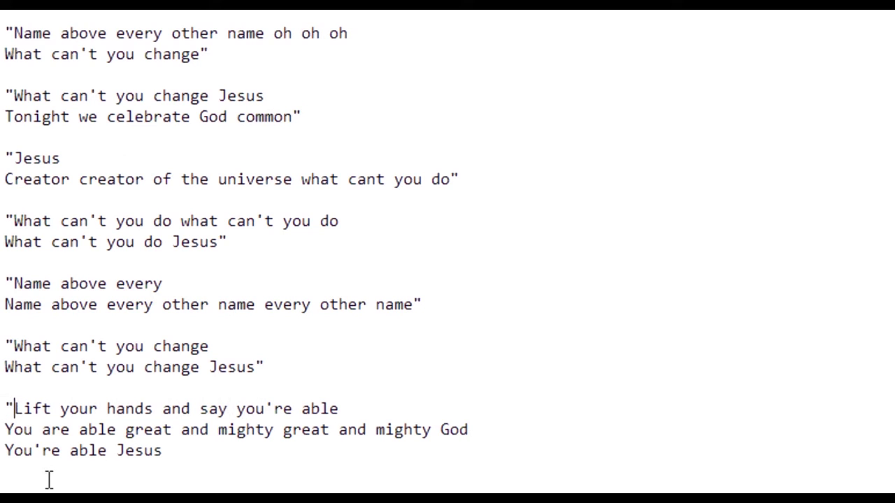
click(217, 449)
text(")
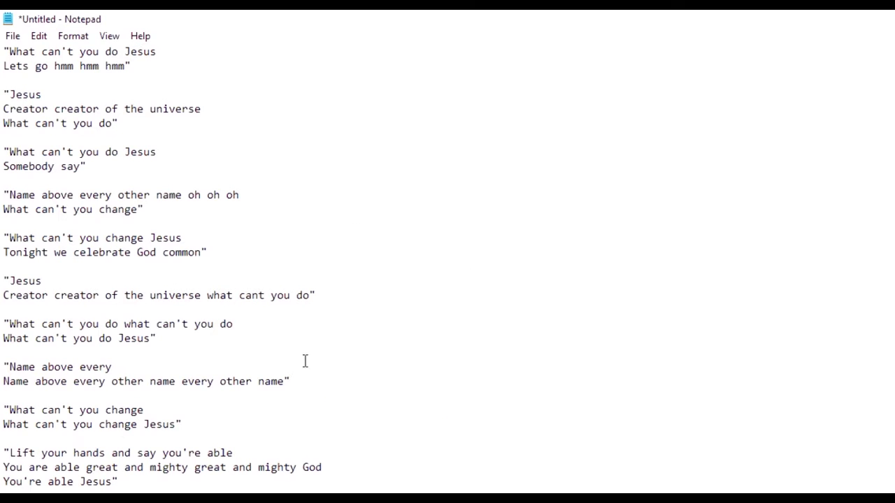
Step: Start saving the lyrics as a new file, creating and opening a folder named "vMix Data Files" inside Documents
click(17, 39)
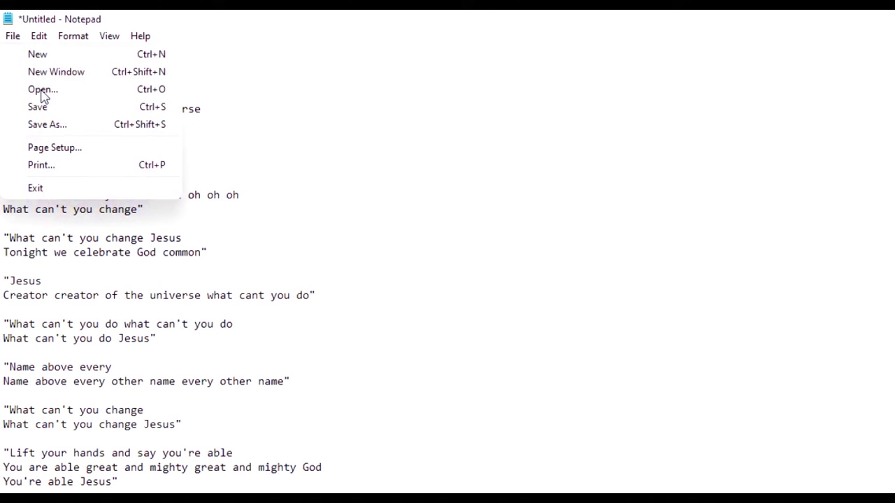
click(47, 125)
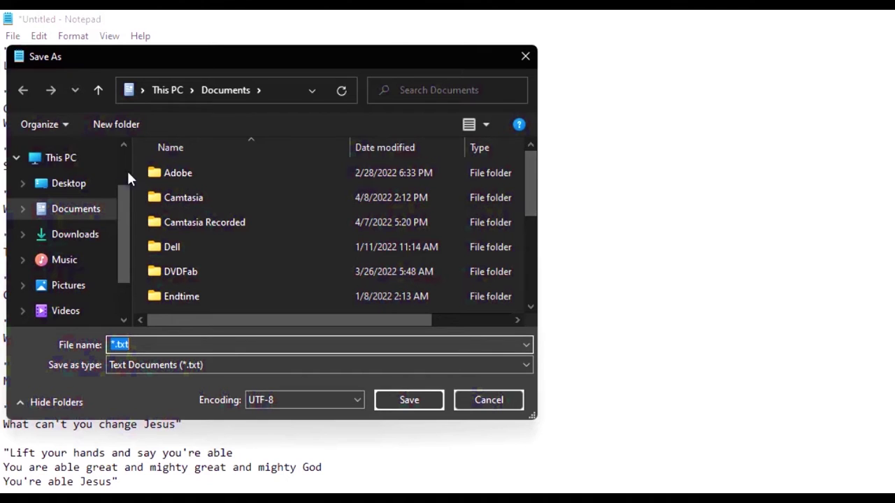
click(116, 124)
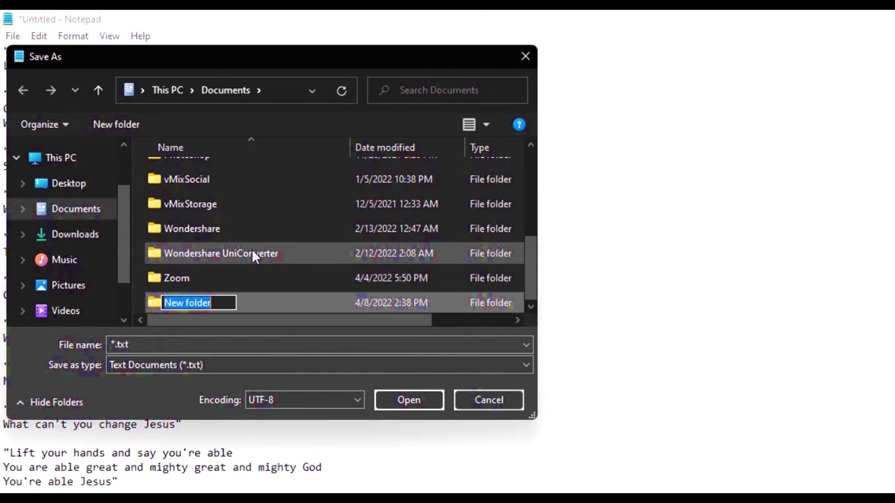
text(vMix )
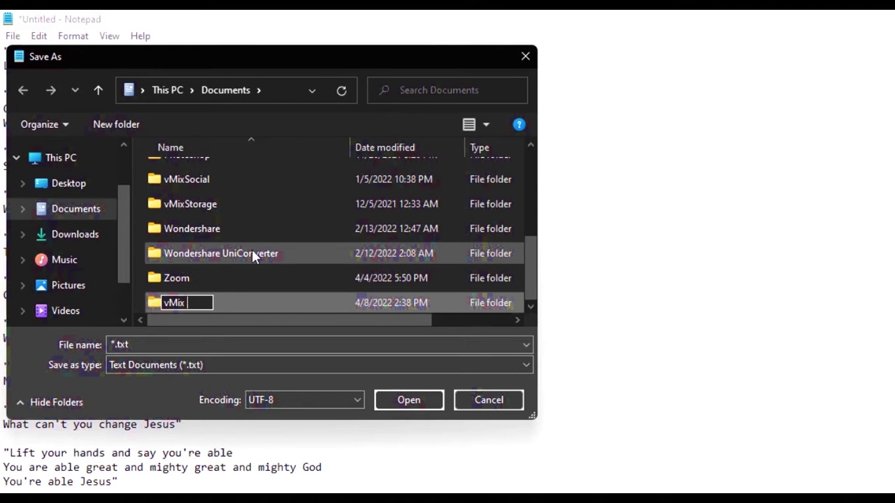
text(Data)
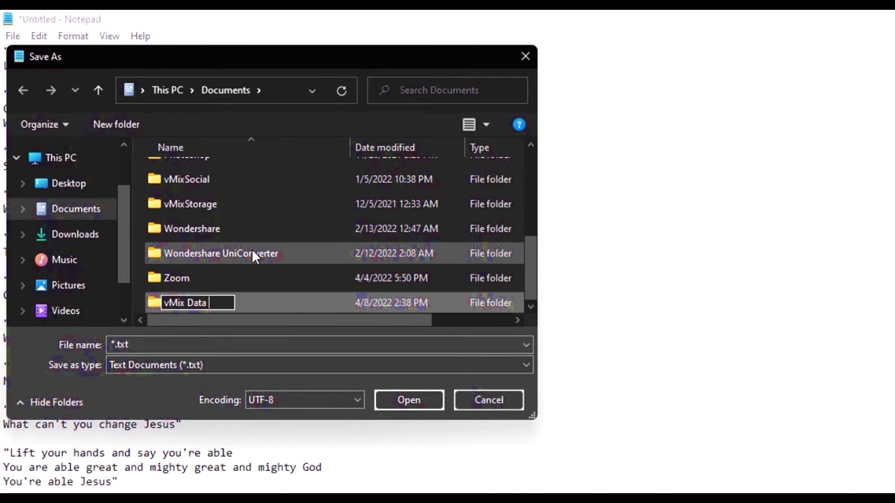
text( Files)
double_click(270, 300)
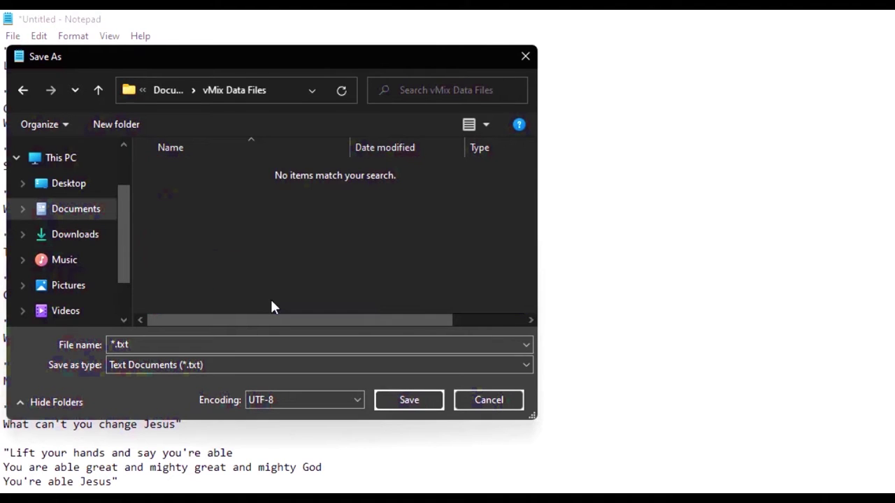
Step: Save the lyrics in the new folder as a text document named "Jesus By Ada" with UTF-8 encoding
click(173, 333)
text(Jesus )
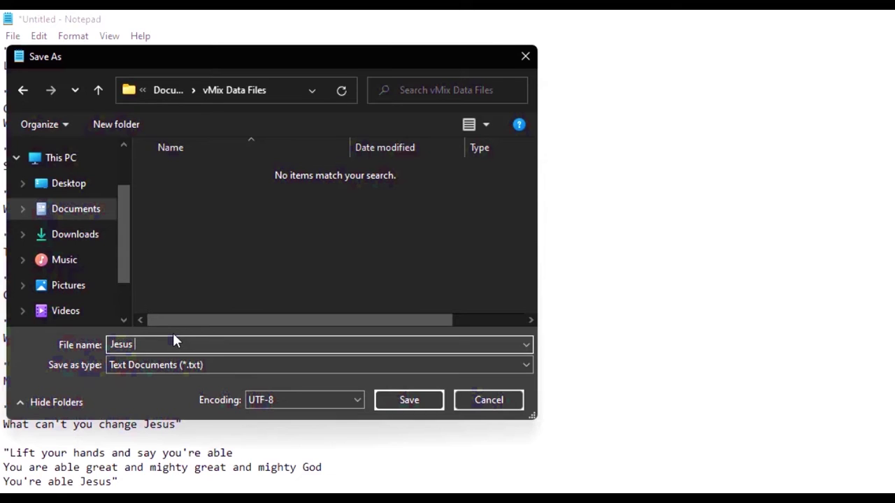
text(By Ada)
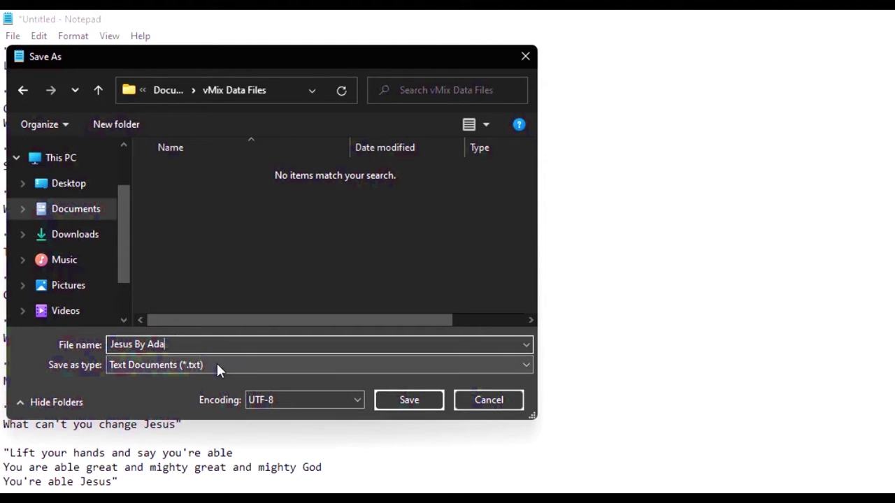
click(216, 363)
click(246, 376)
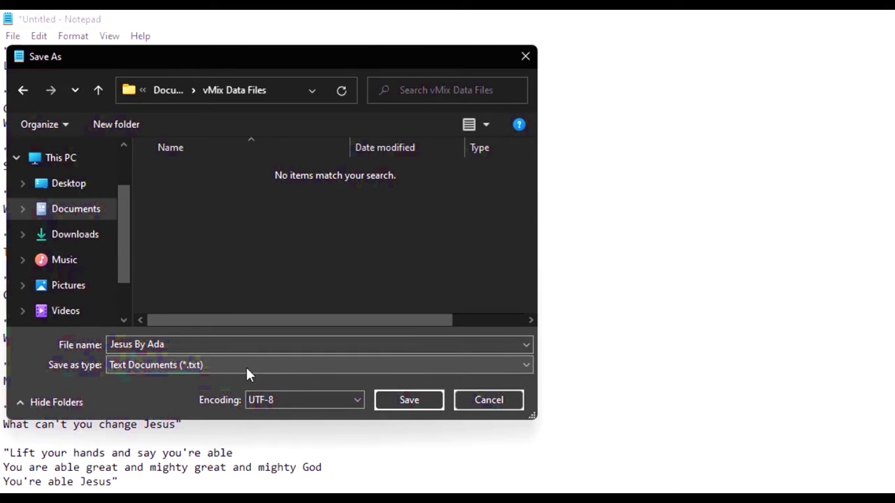
click(282, 398)
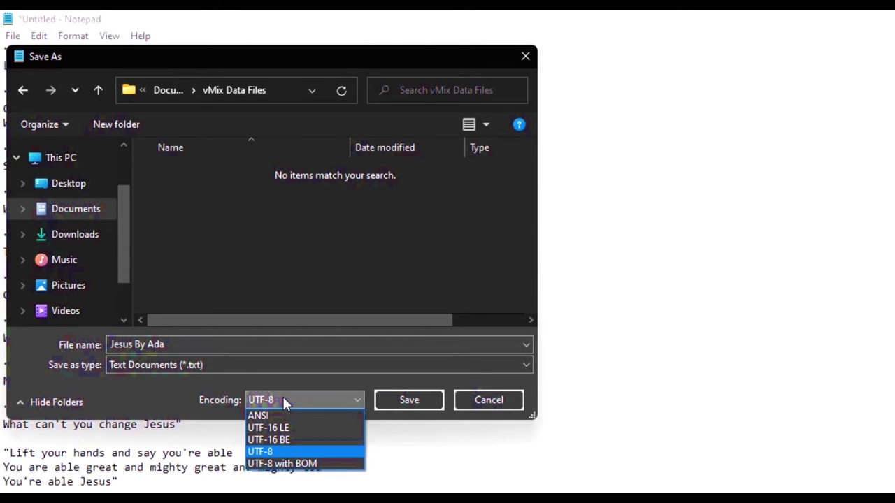
click(278, 453)
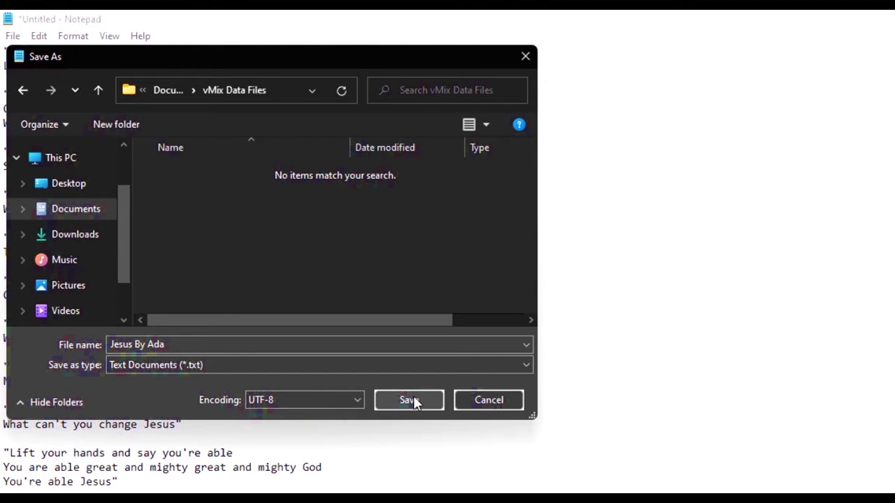
click(412, 398)
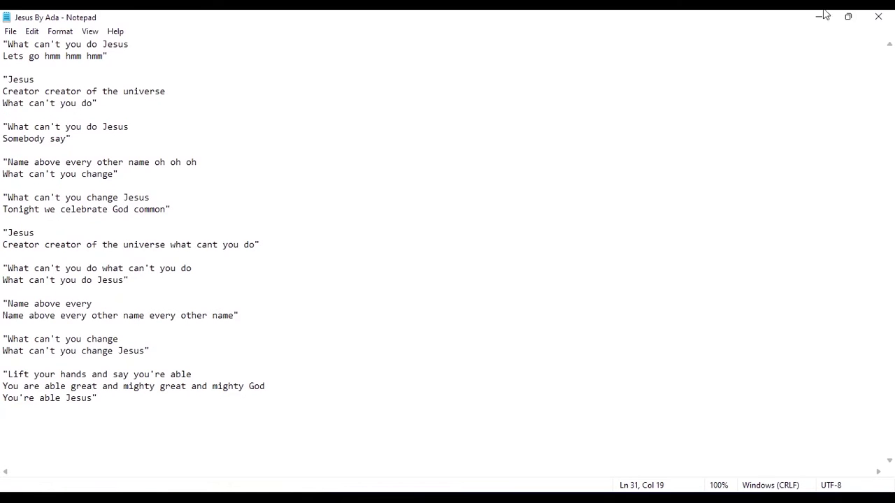
Step: Close Notepad, open a maximized File Explorer window and go to the "vMix Data Files" folder in Documents
click(878, 16)
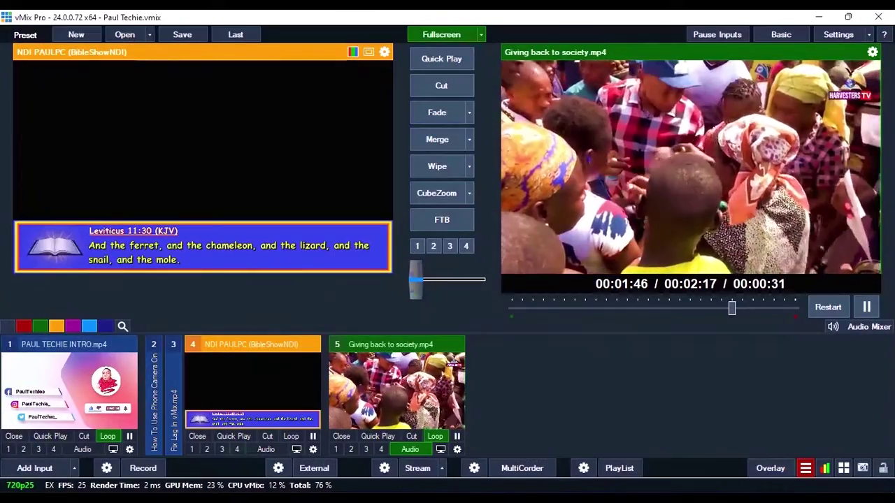
key(super+e)
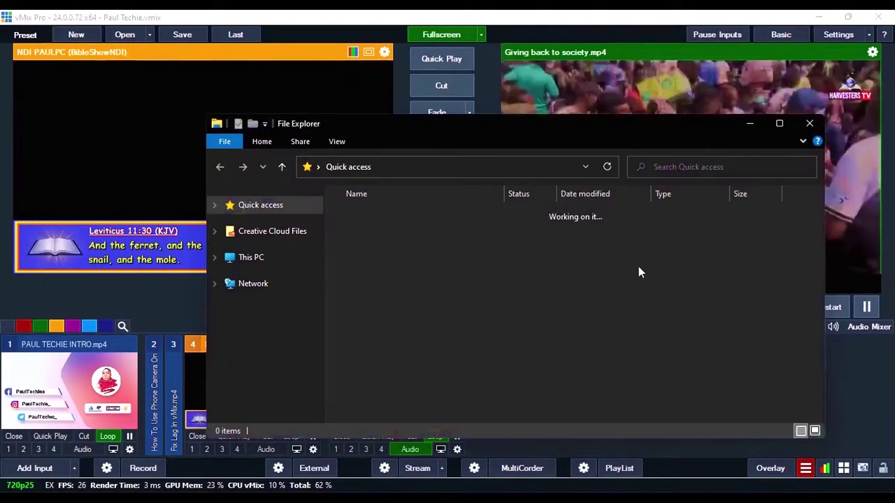
click(778, 125)
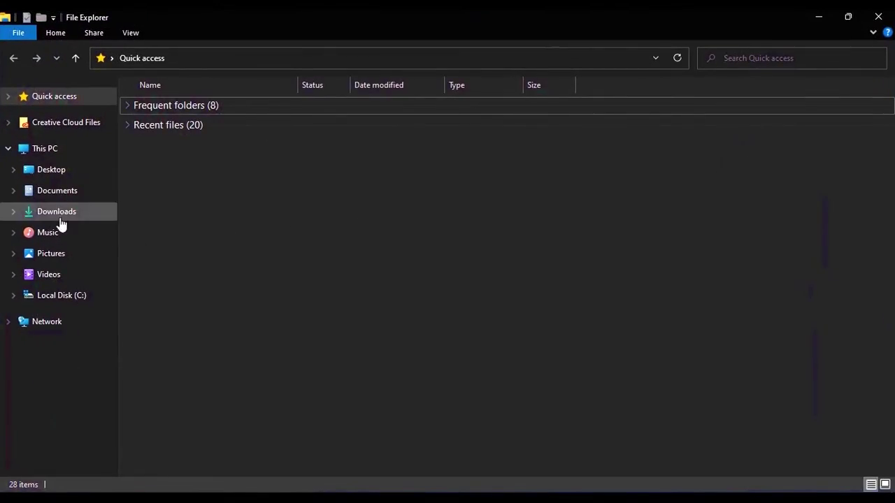
click(60, 195)
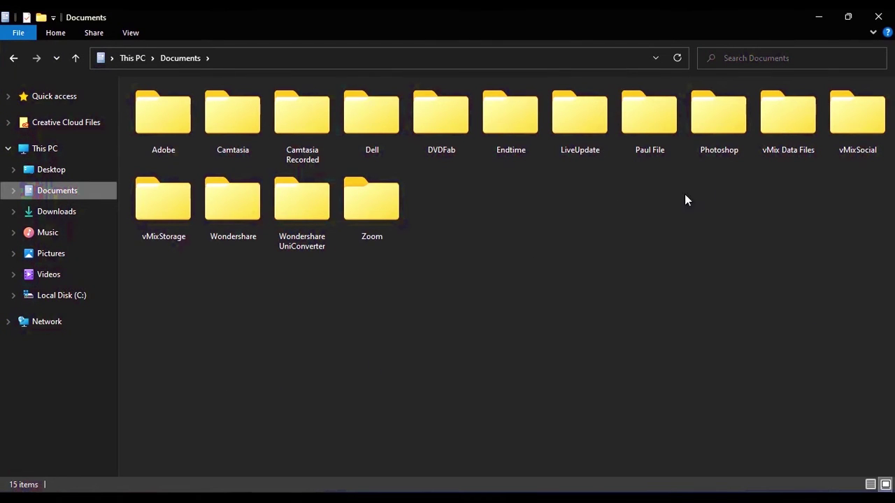
double_click(795, 147)
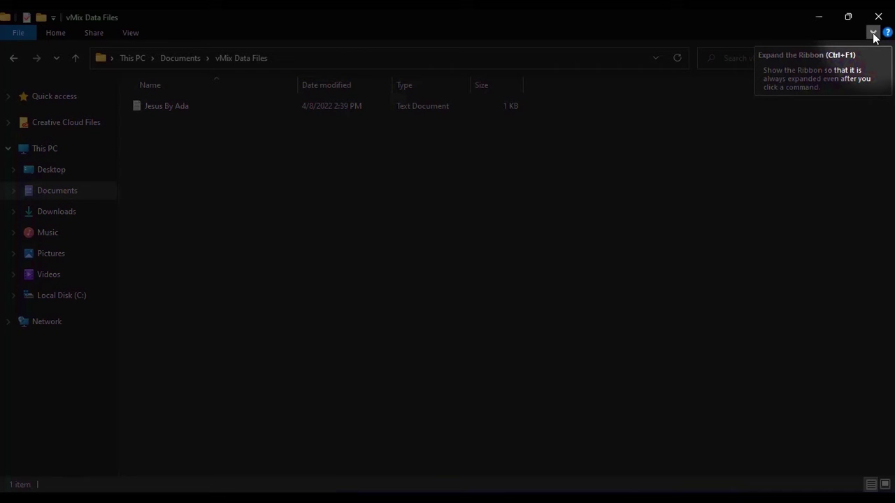
Step: Turn off "Hide extensions for known file types" in Folder Options and apply the change
click(873, 33)
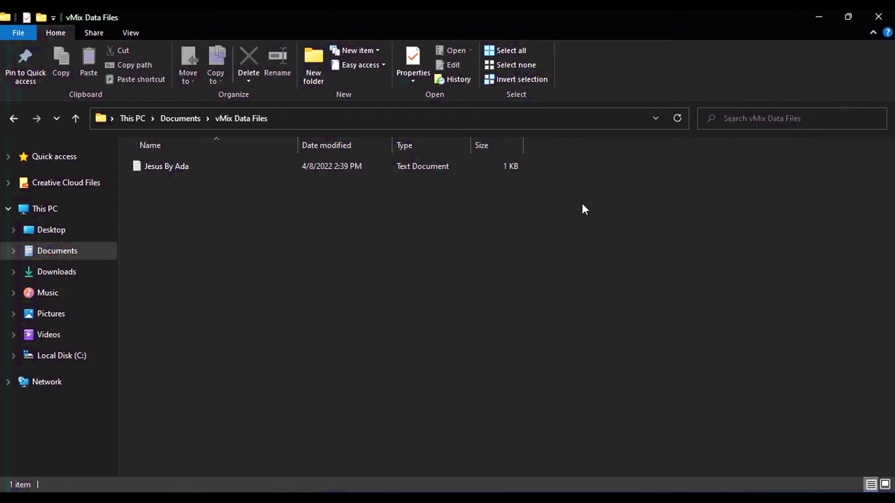
click(129, 35)
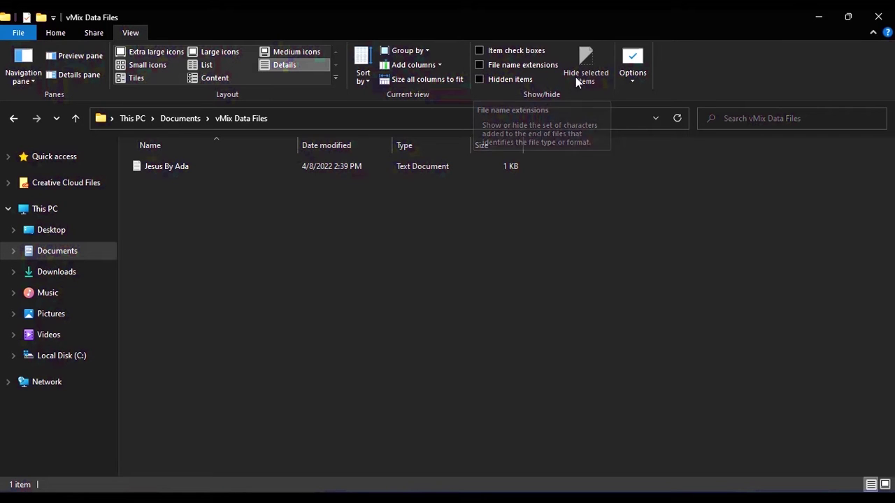
click(633, 61)
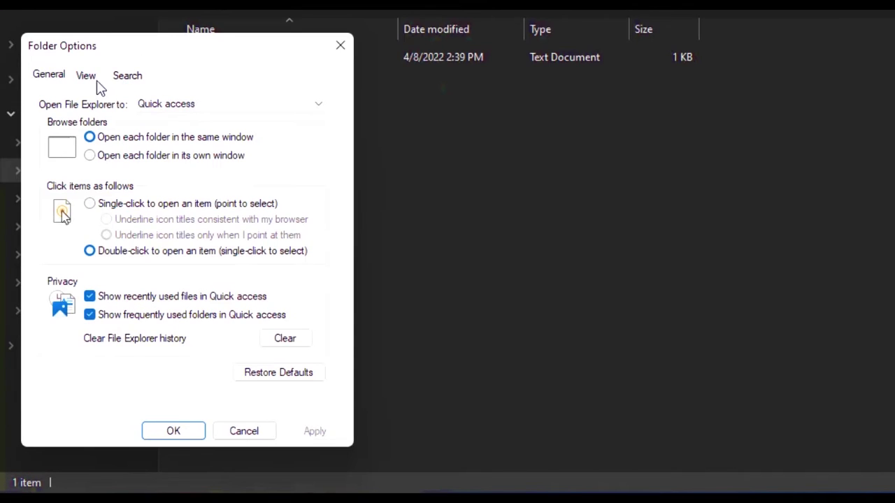
click(85, 78)
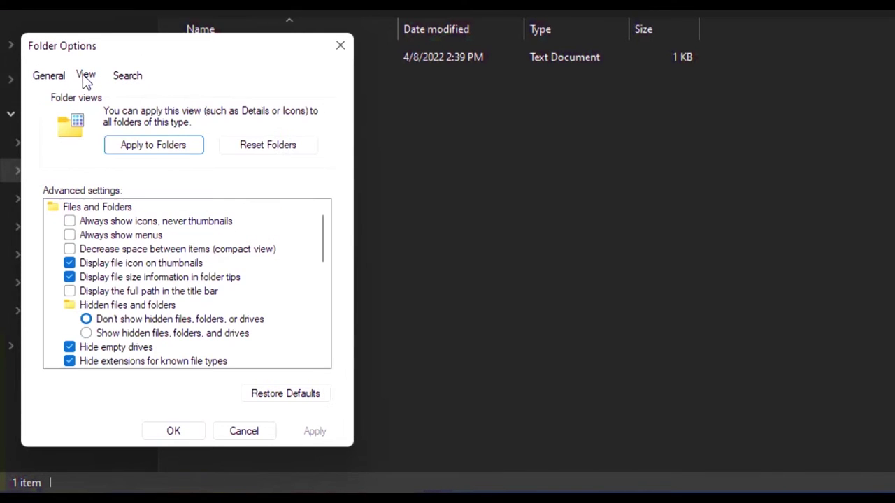
drag(322, 241, 332, 266)
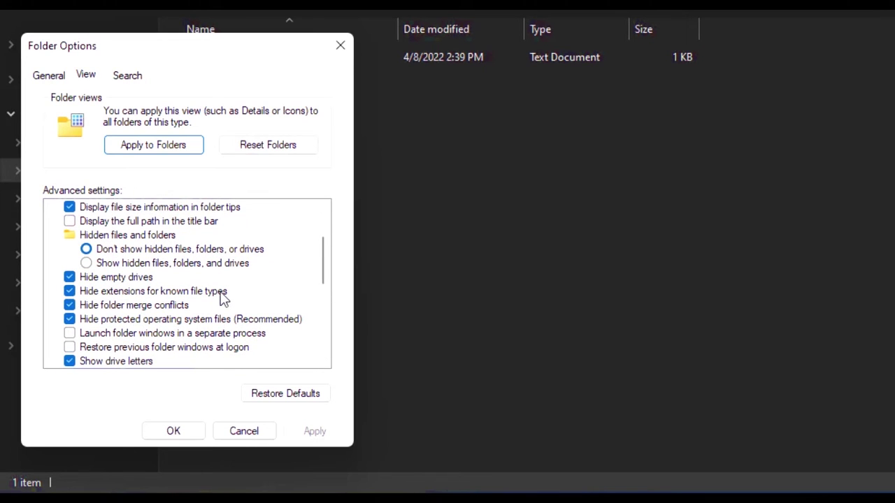
click(69, 293)
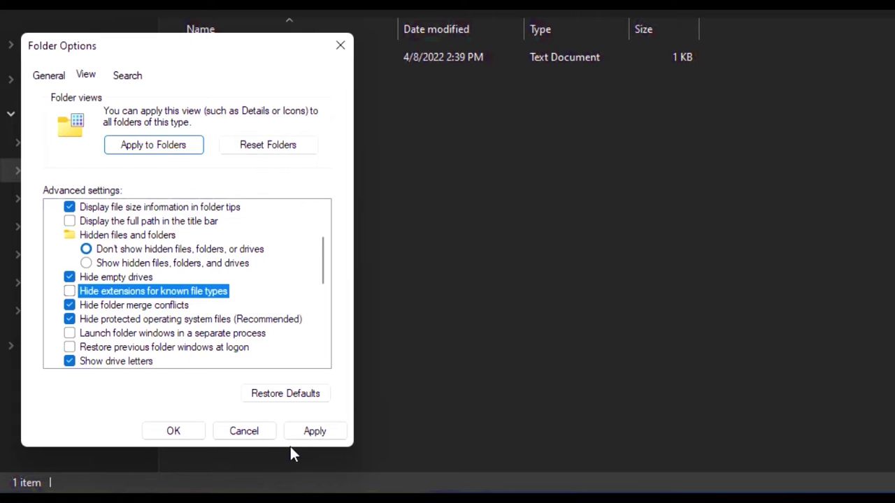
click(311, 437)
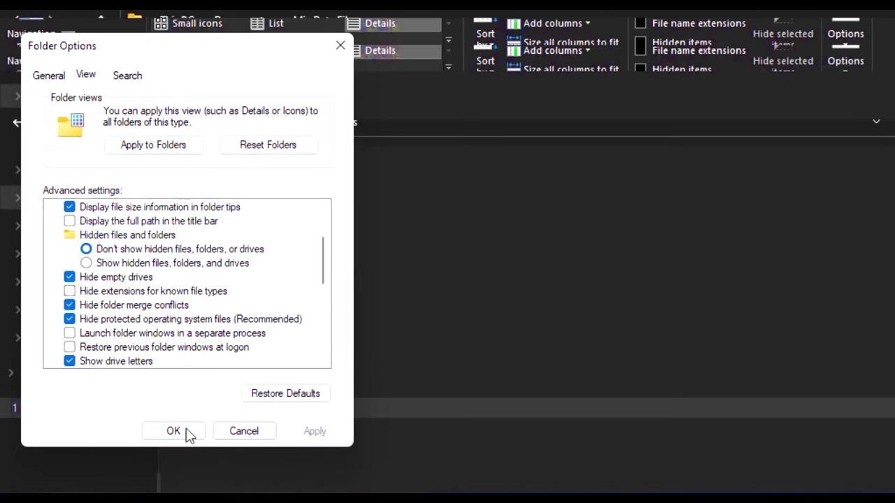
click(202, 430)
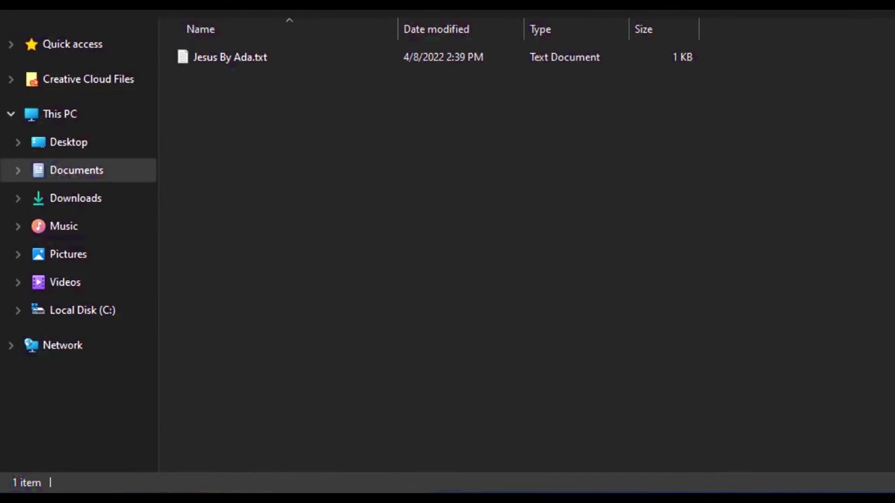
right_click(249, 60)
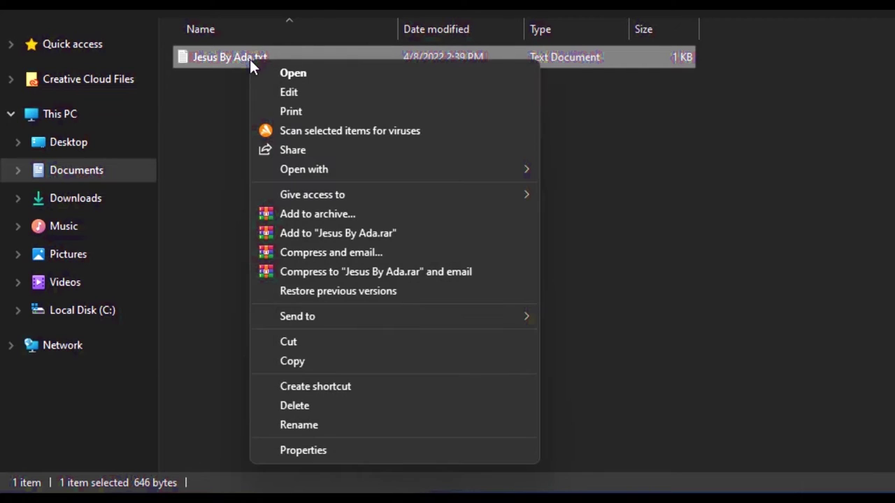
click(301, 422)
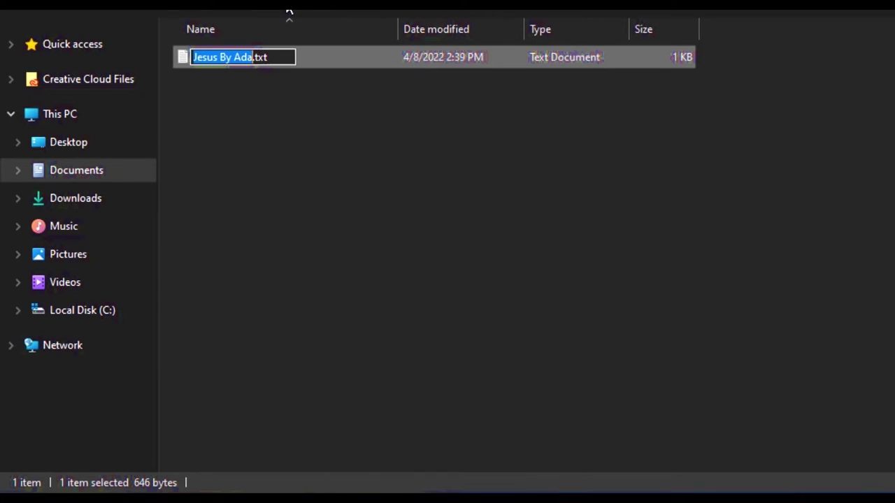
key(Escape)
Step: Rename the lyrics text file to "Jesus By Ada.csv" and accept the extension change
right_click(284, 53)
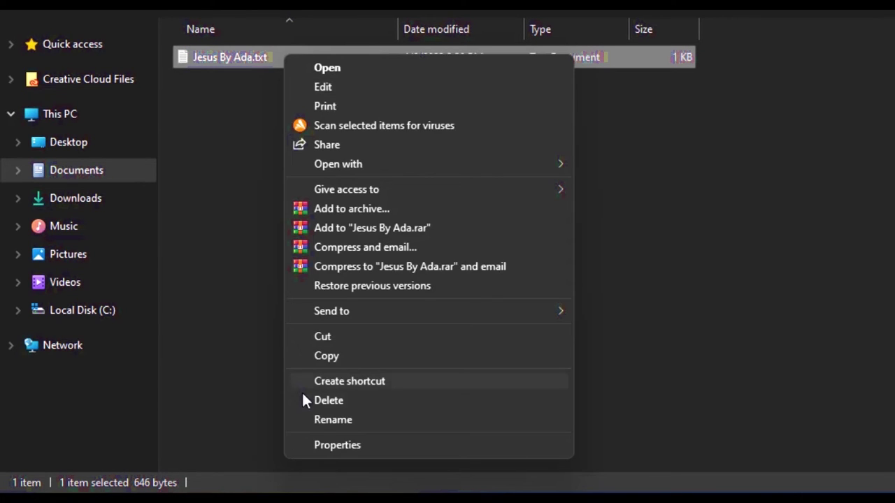
click(316, 419)
click(290, 61)
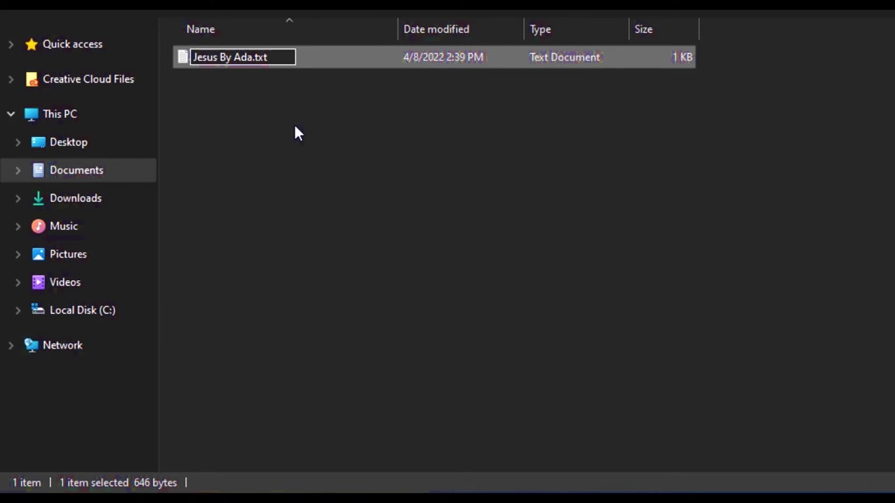
key(BackSpace)
key(BackSpace)
key(BackSpace)
text(csv)
key(Return)
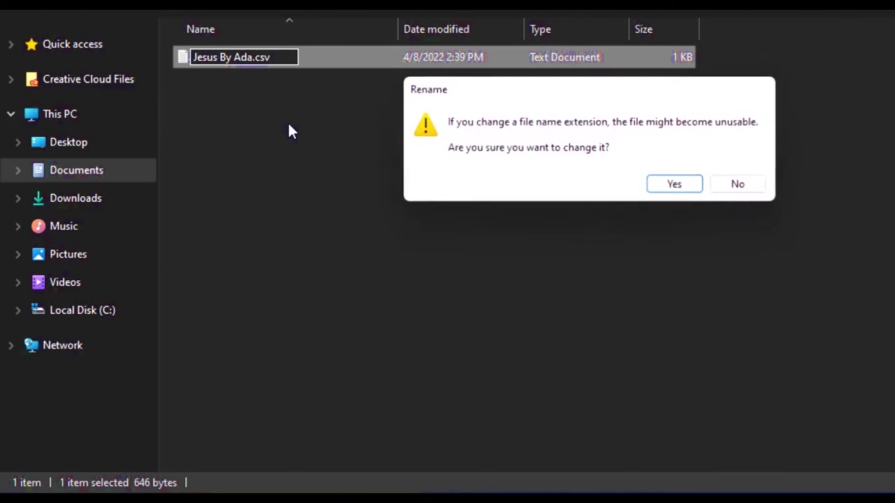
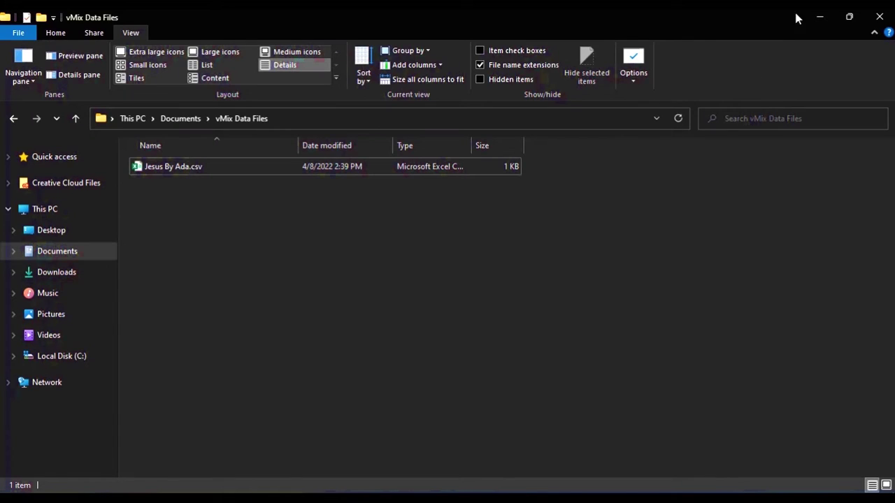
Step: Minimize File Explorer, switch to vMix and add the GT title template "Title 40- Songs Blue" as a new input
click(818, 18)
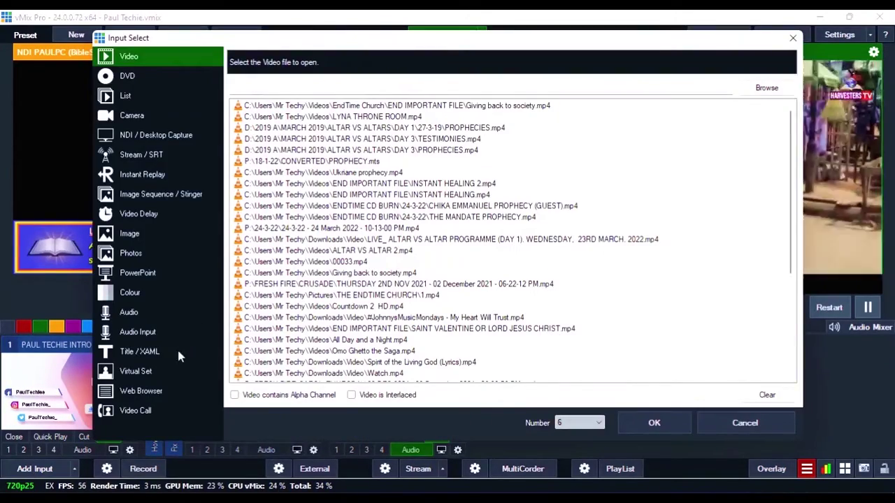
click(159, 353)
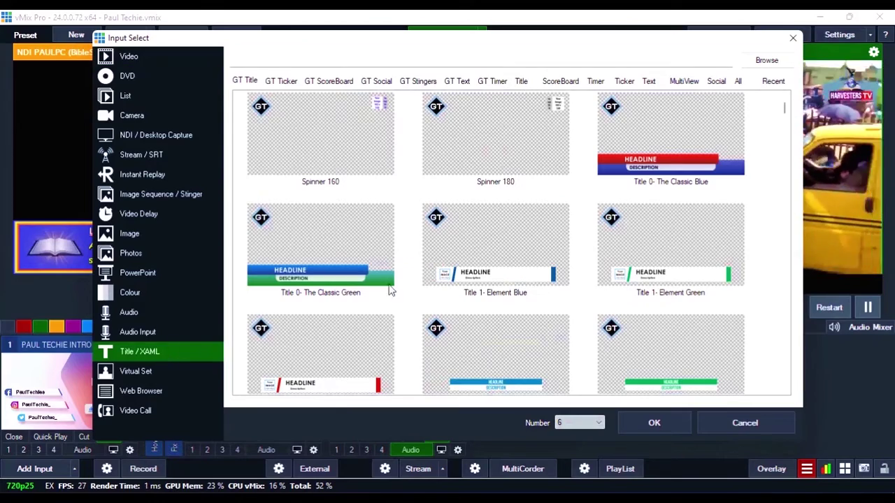
scroll(779, 112, down, 10)
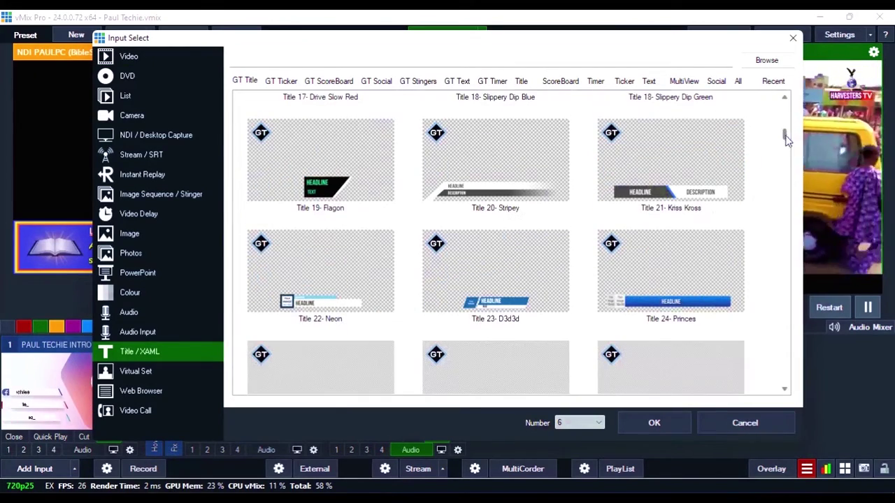
click(650, 244)
scroll(650, 255, down, 10)
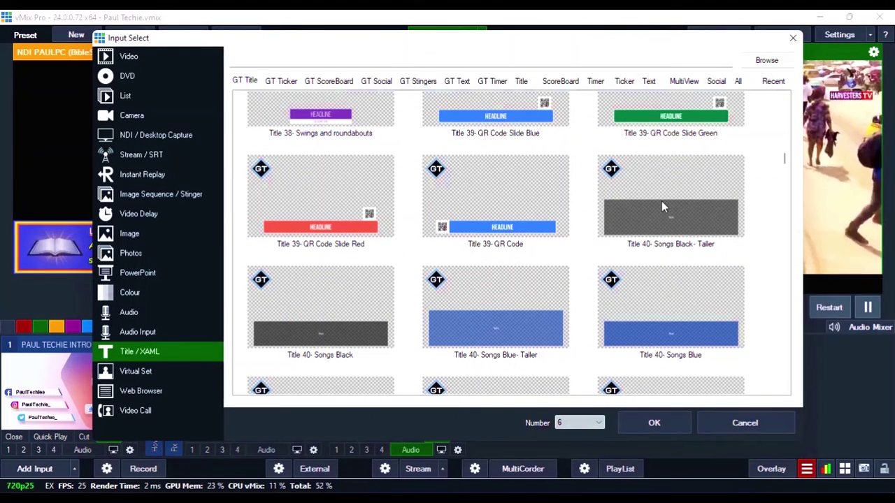
click(335, 323)
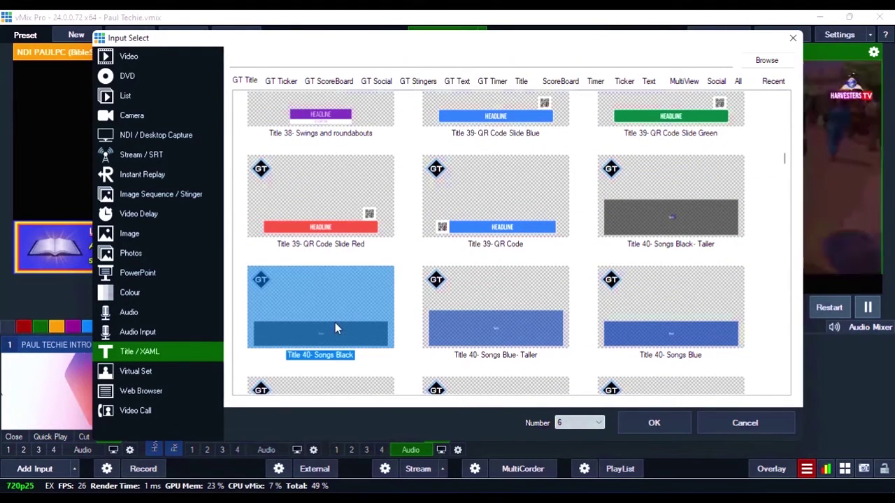
click(661, 320)
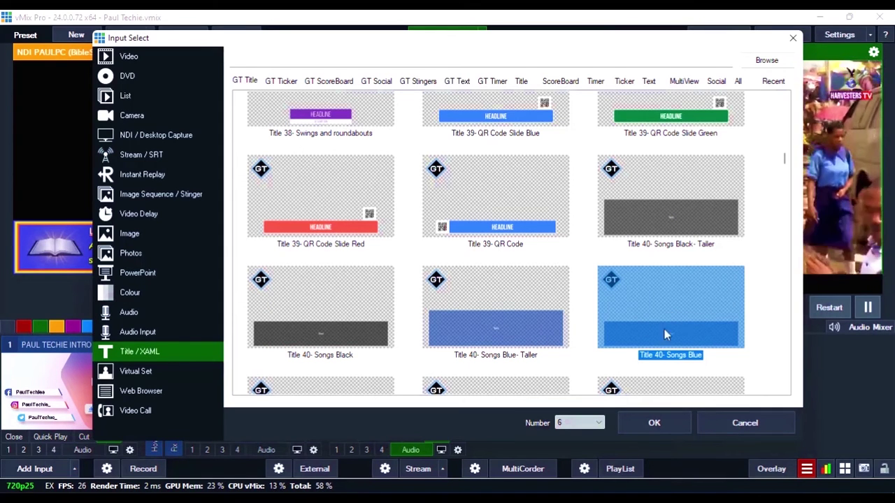
click(649, 424)
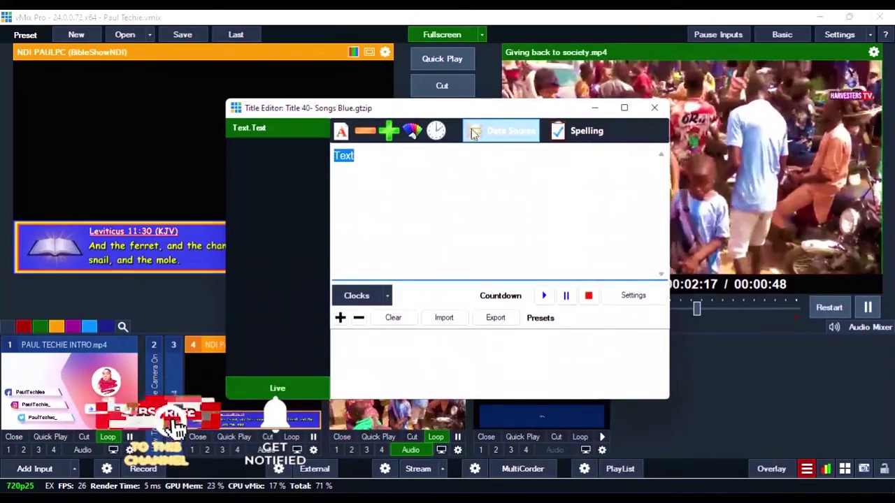
Step: Open the data source manager for the title's text field and delete the existing "JESUS BY ADA LYRICS" source
drag(374, 111, 569, 113)
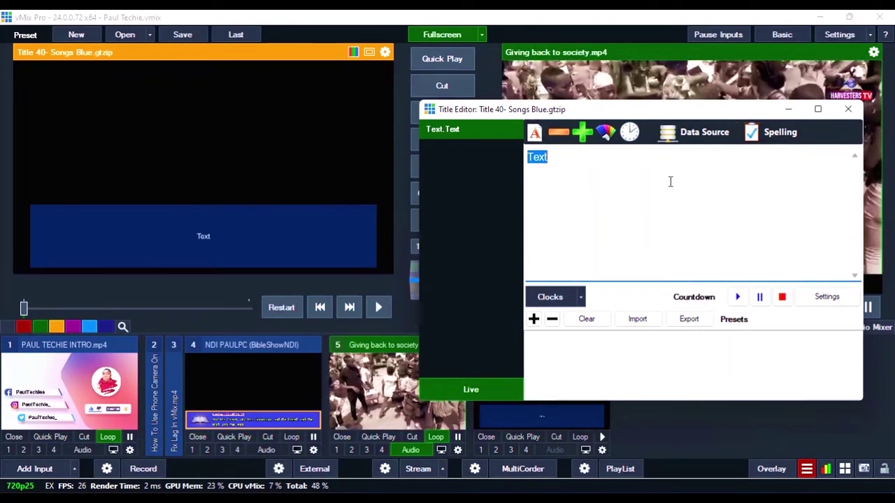
click(695, 139)
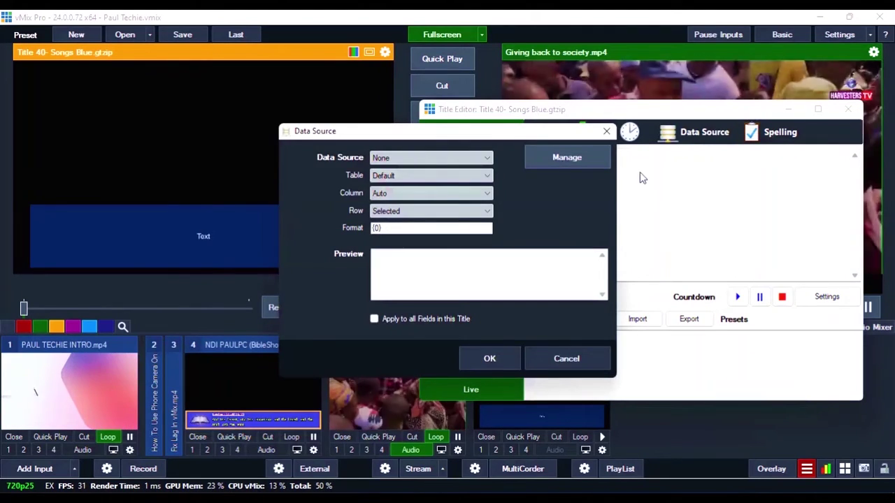
click(563, 158)
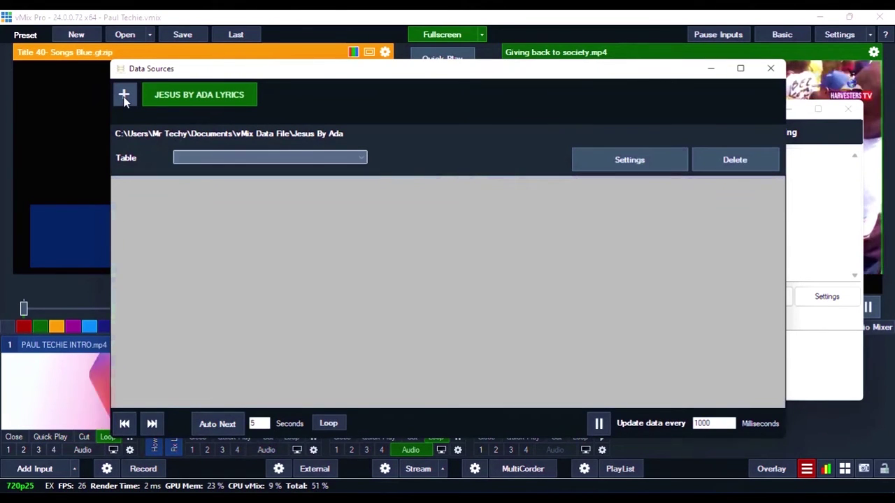
click(707, 154)
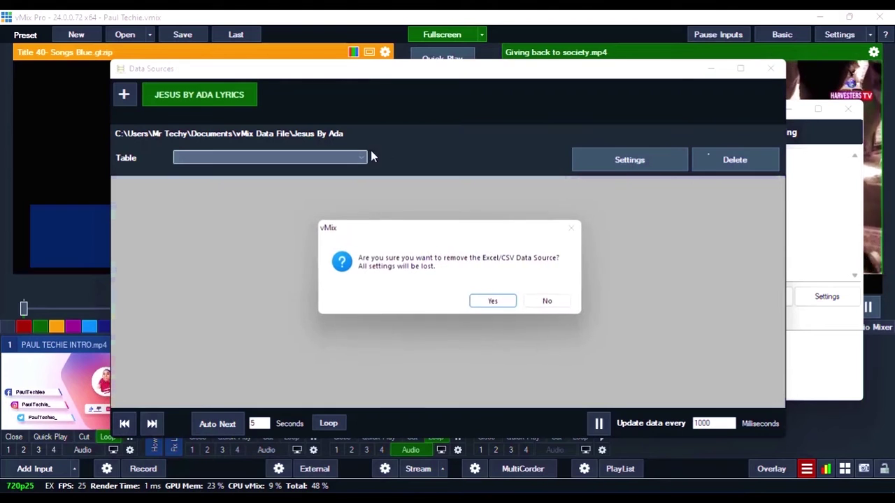
click(490, 299)
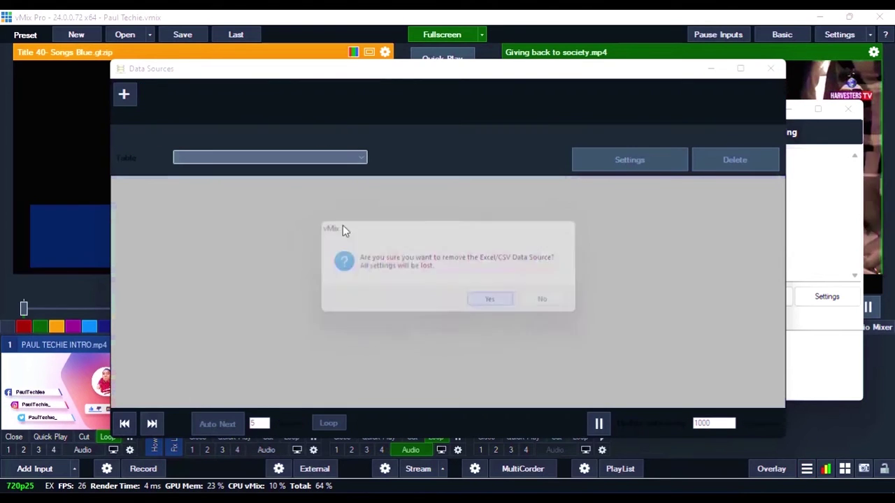
Step: Start a new Excel/CSV data source and name it "JESUS BY ADA LYRICS"
click(124, 98)
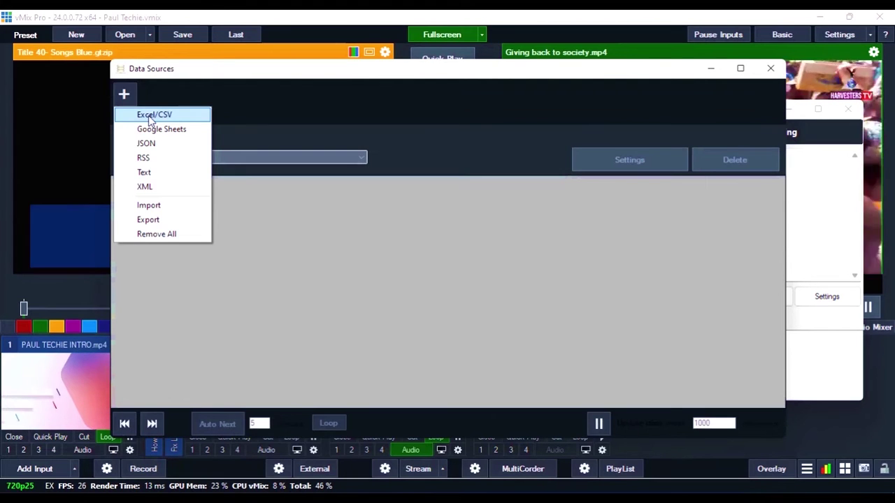
click(150, 119)
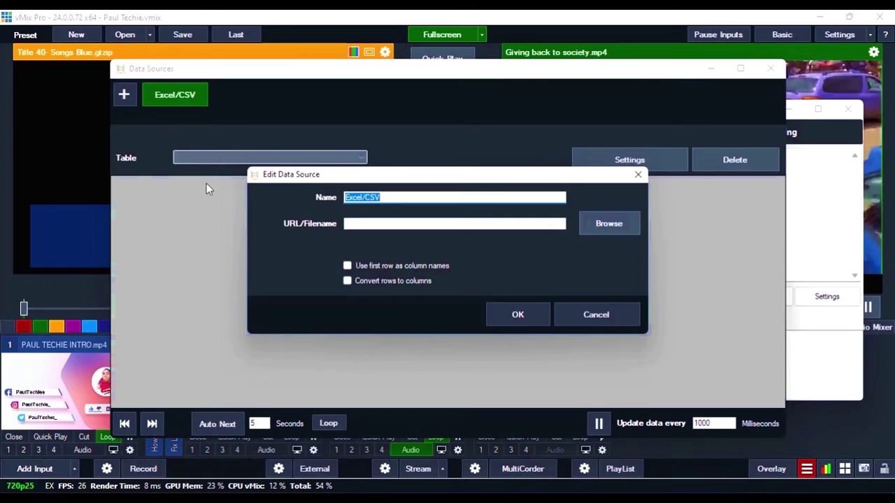
text(JESUS BY ADA LYRICS)
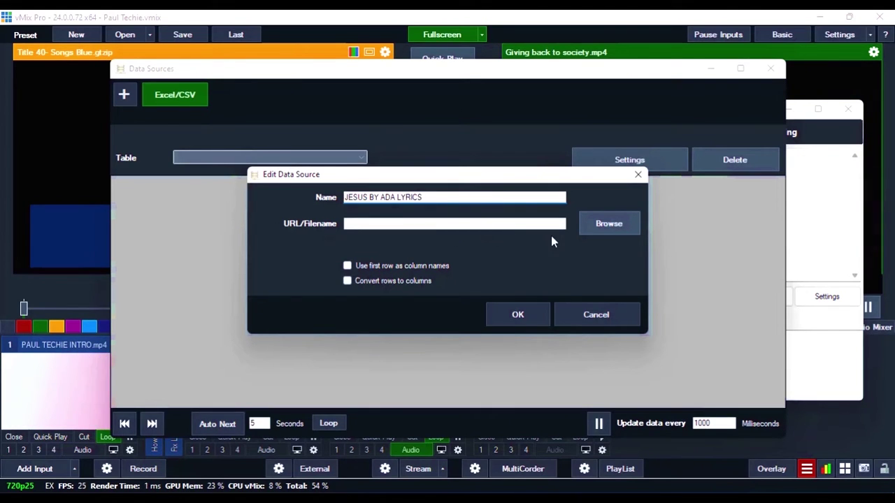
Step: Load "Jesus By Ada.csv" from the "vMix Data Files" folder in Documents into the data source, then close the source manager
click(605, 223)
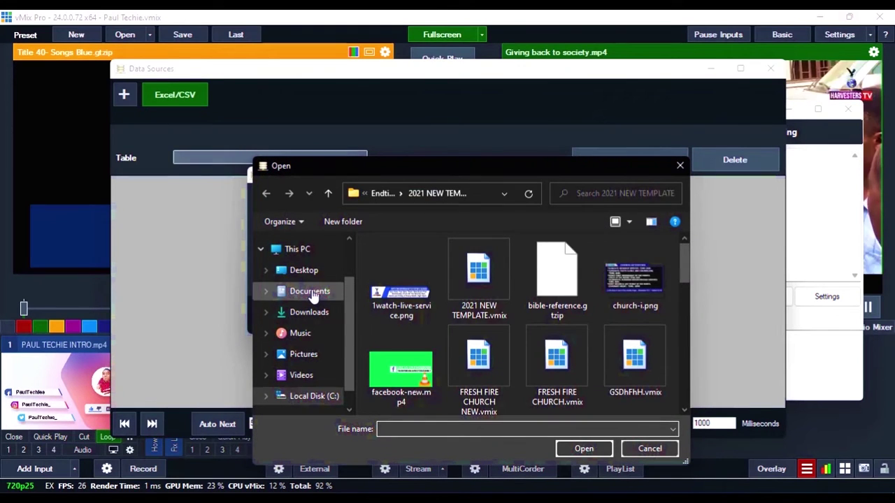
click(309, 291)
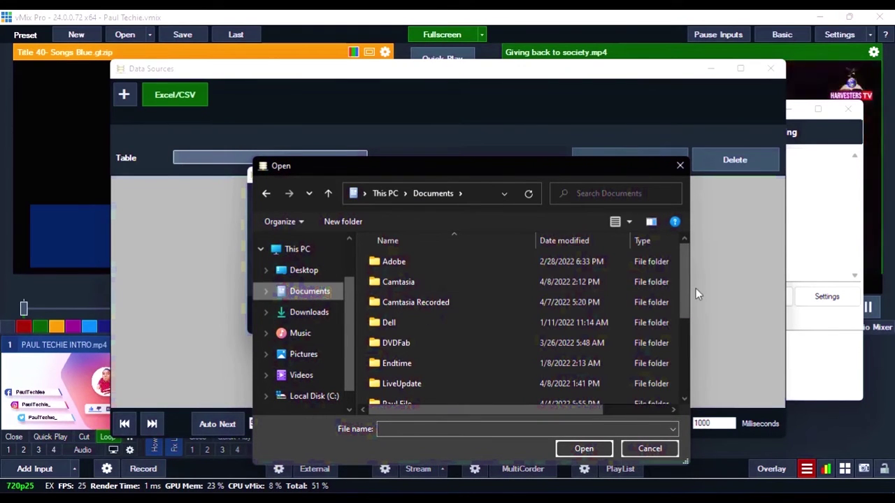
drag(684, 283, 696, 336)
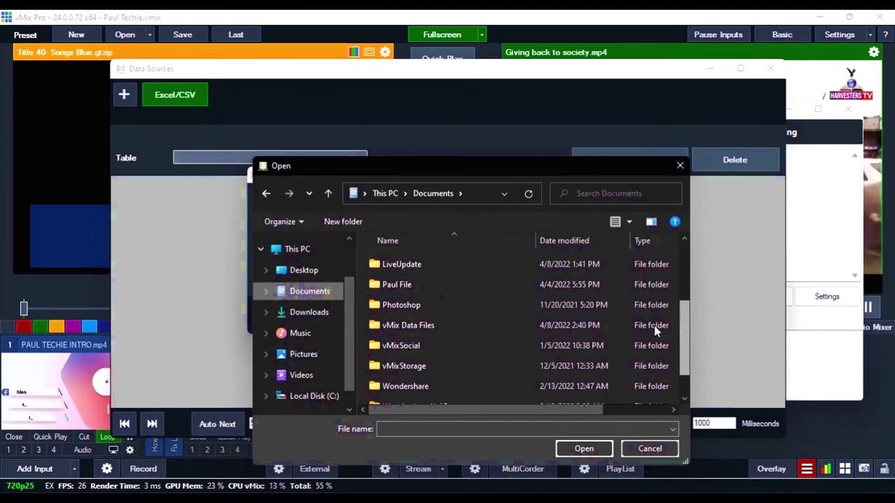
double_click(415, 325)
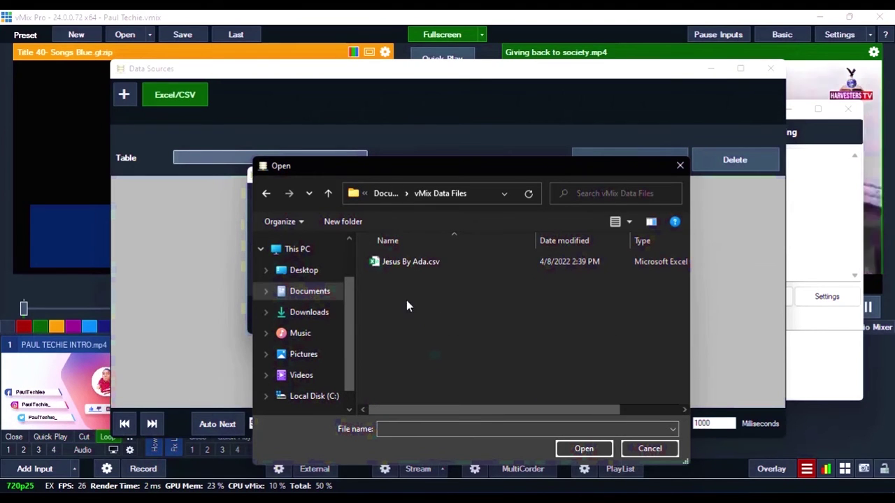
click(421, 263)
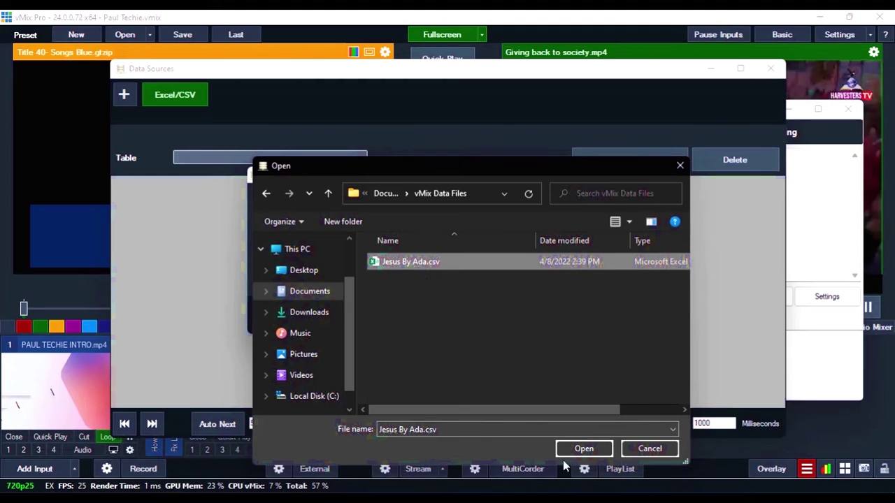
click(580, 449)
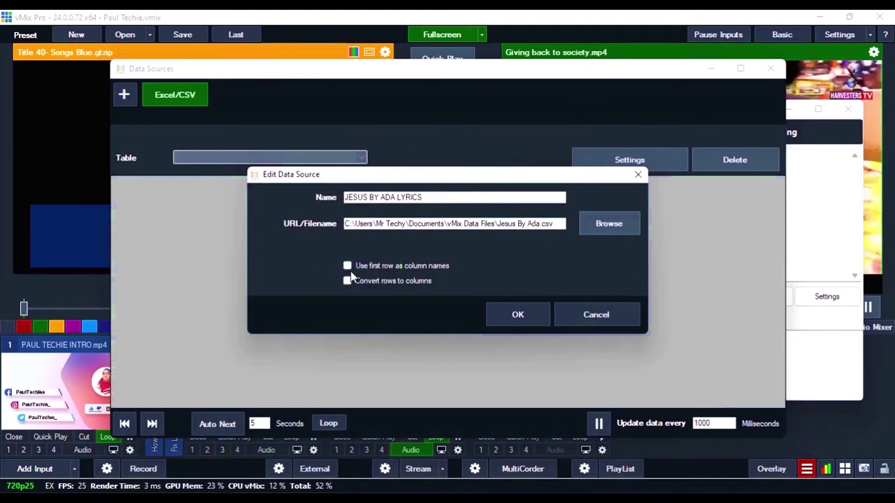
click(527, 315)
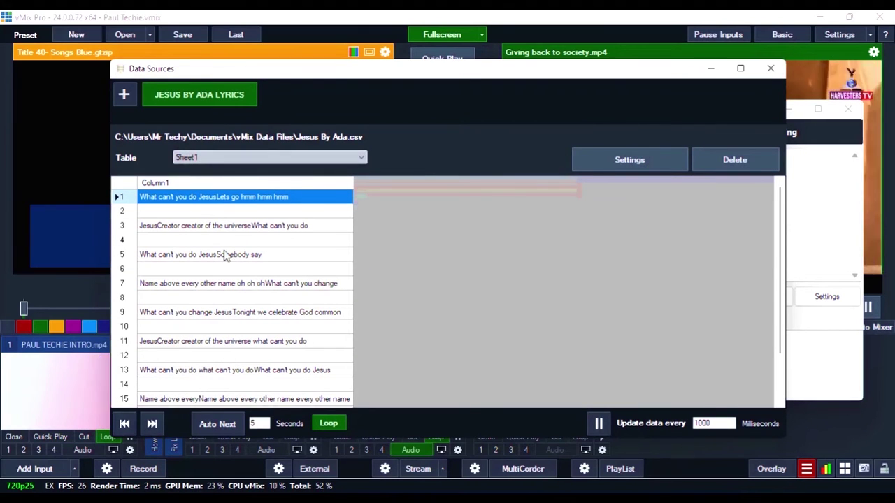
drag(779, 249, 788, 232)
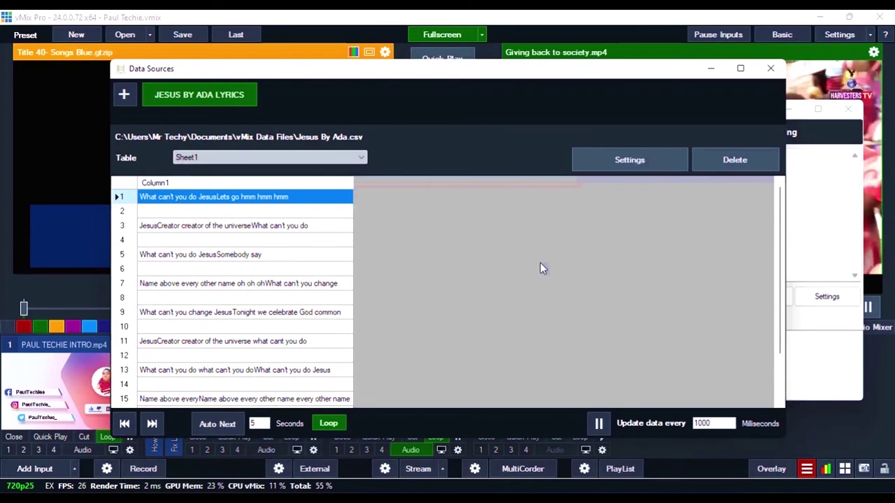
click(768, 71)
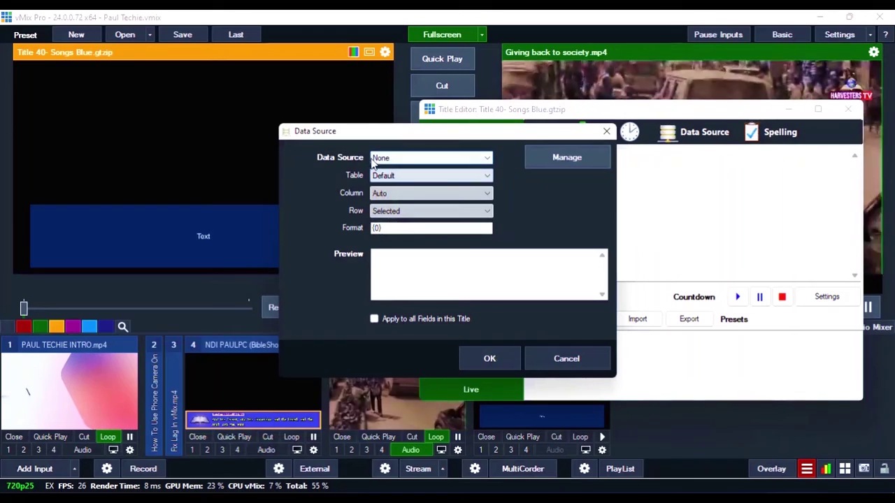
Step: Link the title's text field to Column1 of the "JESUS BY ADA LYRICS" data source
click(399, 160)
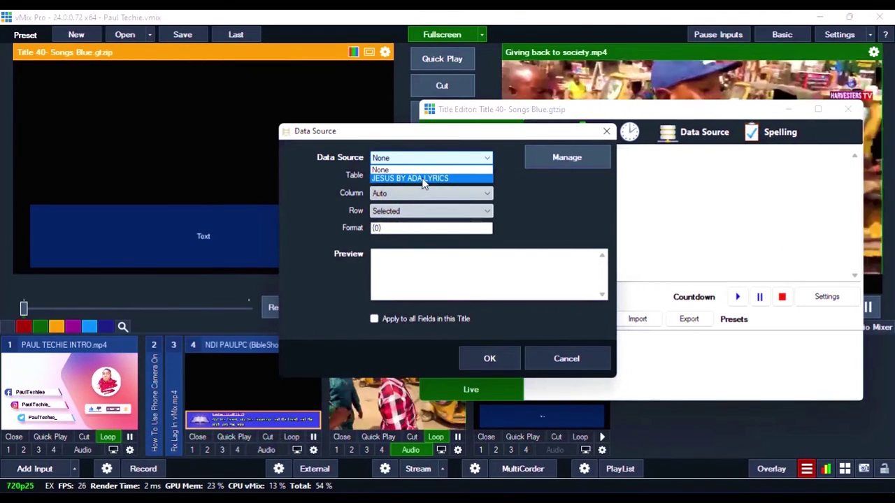
click(422, 179)
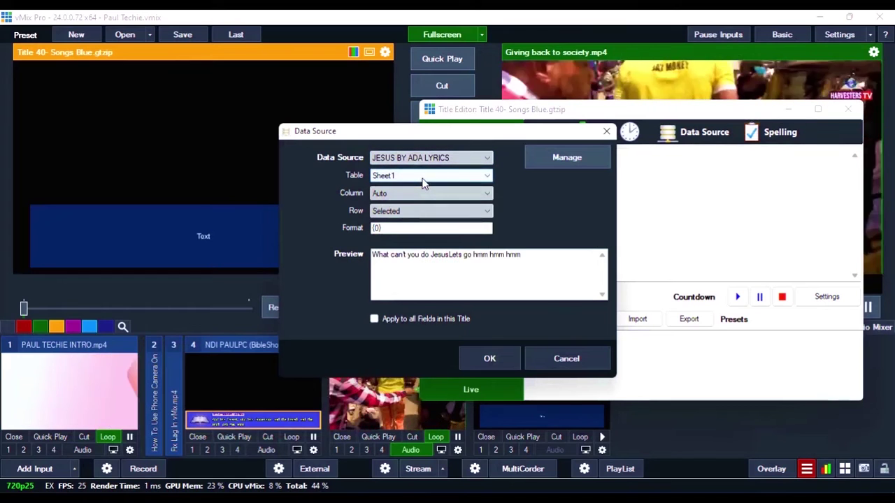
click(451, 193)
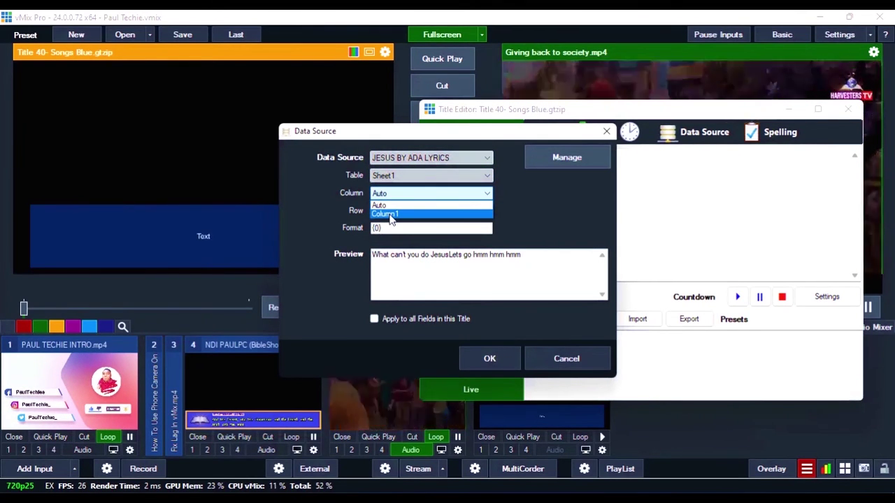
click(392, 216)
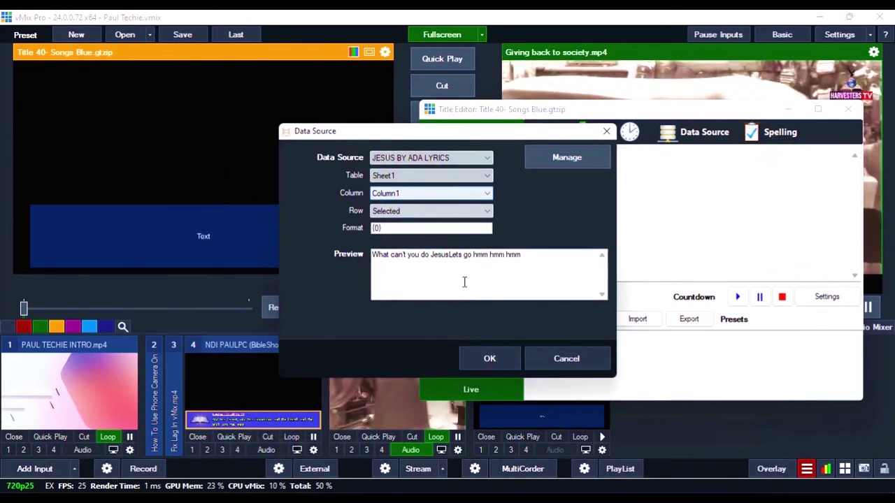
click(486, 359)
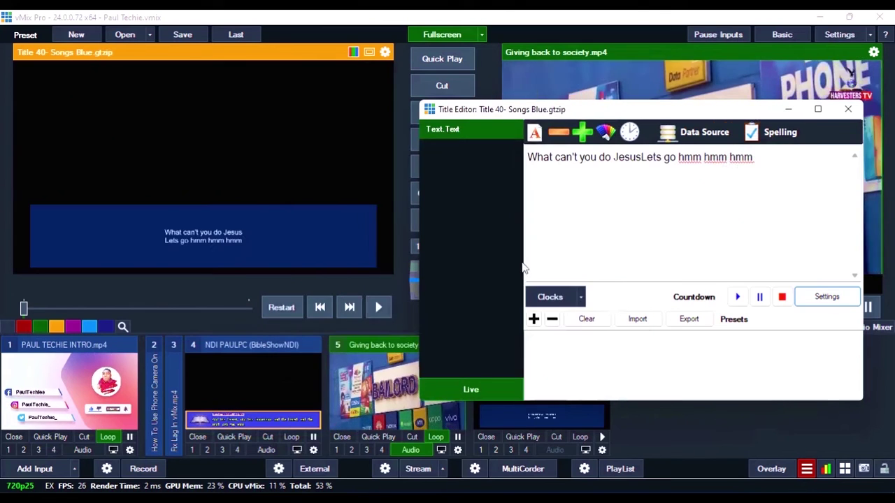
Step: Increase the font size of the lyrics in the songs title by several increments so they fill more of the blue bar
click(581, 138)
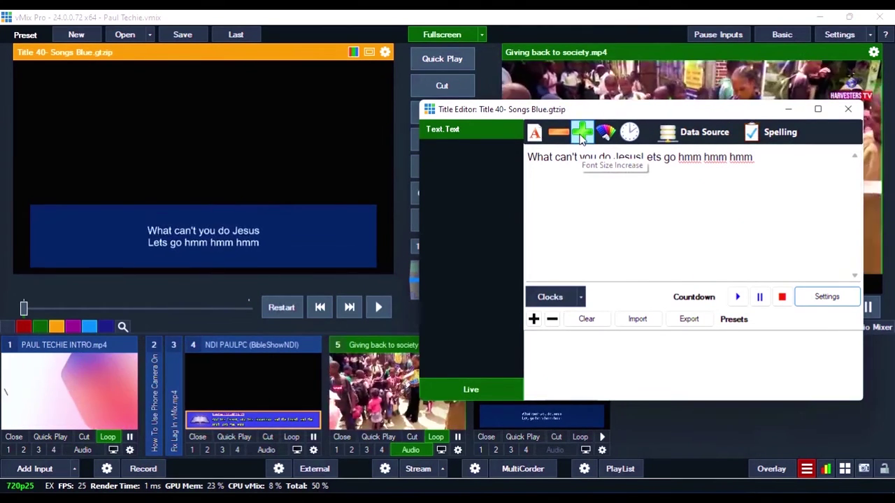
click(582, 138)
click(582, 138)
click(582, 138)
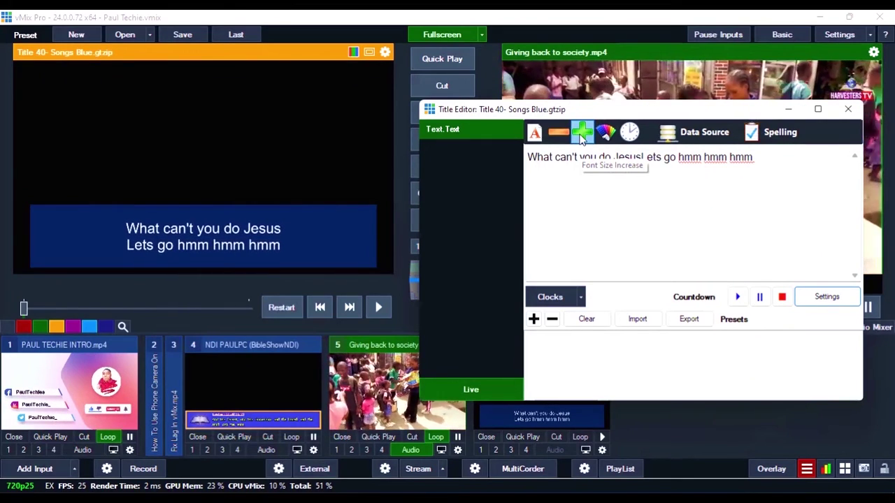
Step: Review the imported lyric rows in the data source manager, then close the data source windows and the title editor
click(722, 143)
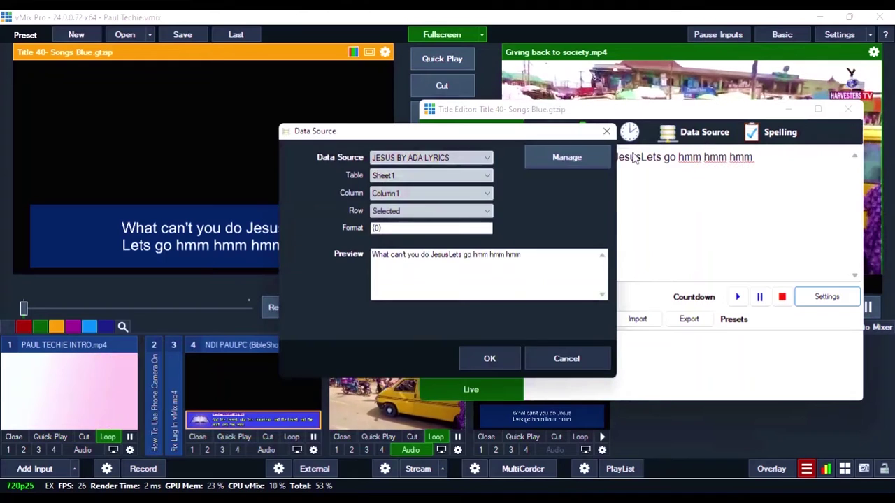
click(567, 157)
drag(543, 76, 489, 198)
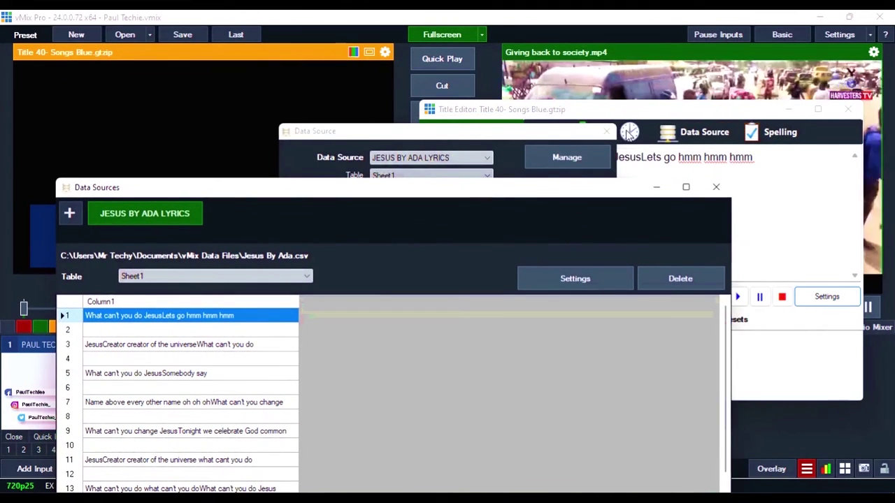
click(607, 132)
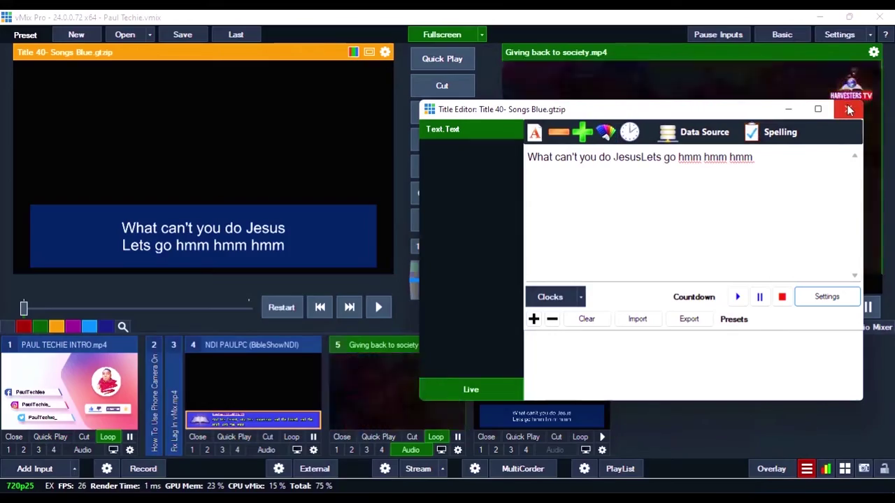
click(848, 109)
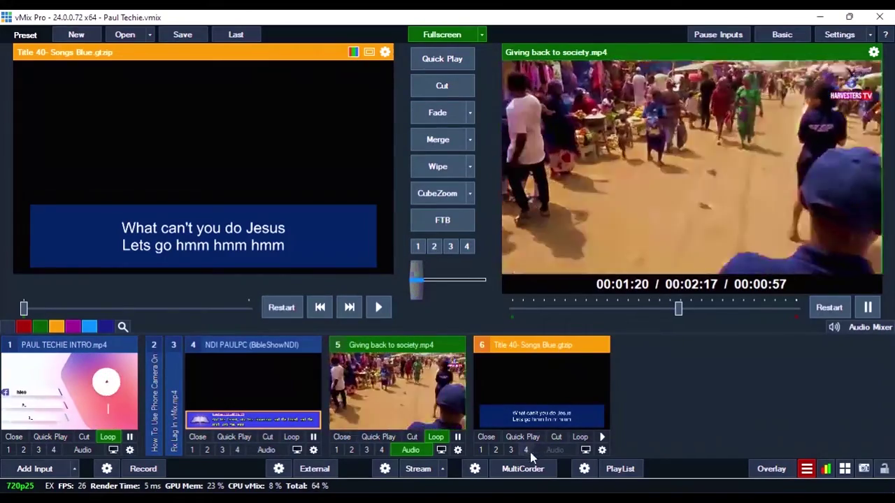
Step: Show the songs title on overlay channel 4 and open the Data Sources window, narrowed and placed clear of the live output
click(526, 450)
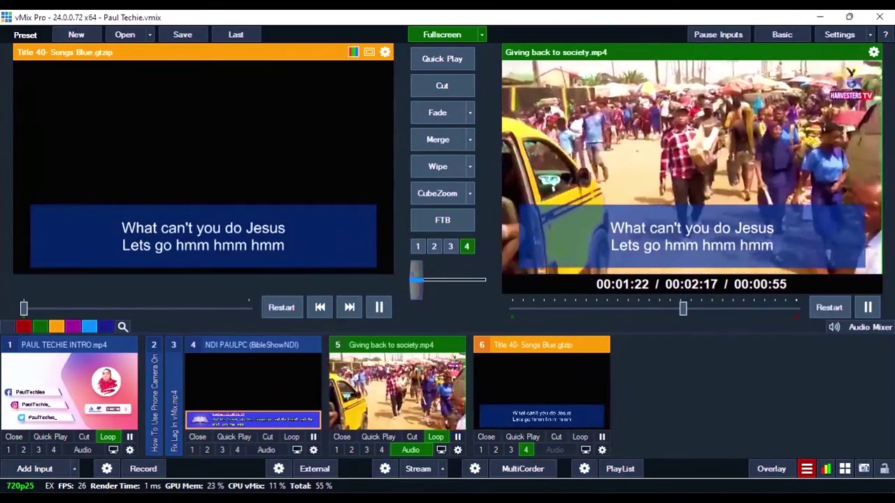
mouse_move(531, 502)
click(595, 447)
drag(361, 193, 384, 161)
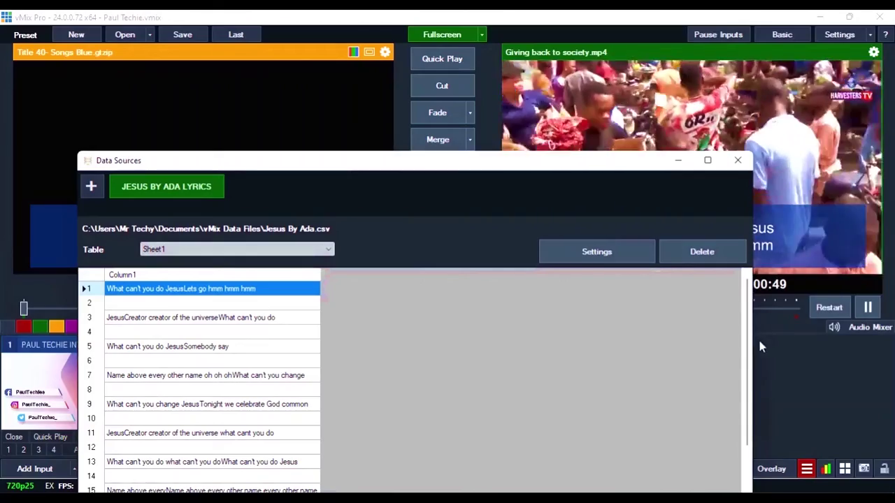
drag(752, 341, 373, 341)
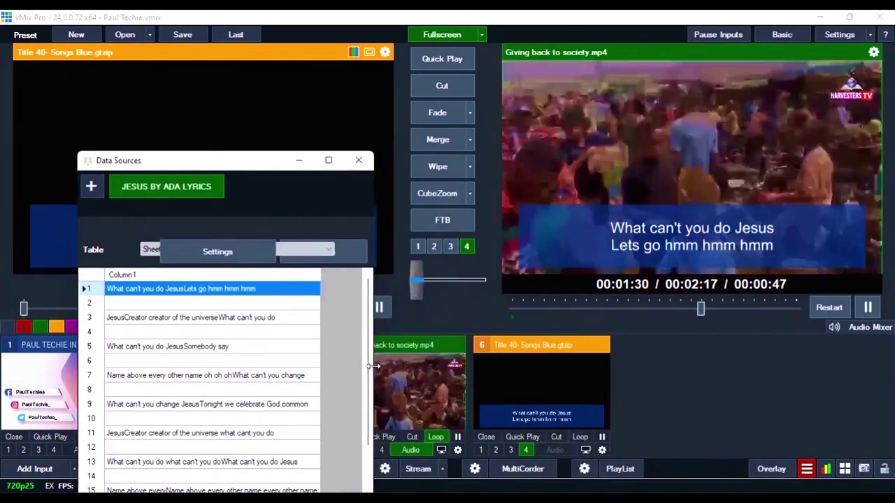
drag(164, 166, 167, 69)
Step: Advance the live lyrics through every filled row of the data source, from row 3 to row 19
click(144, 220)
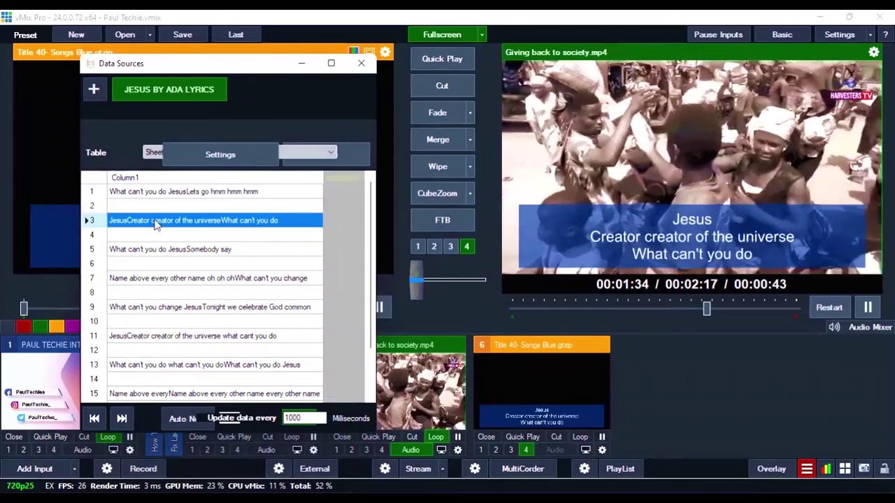
click(162, 251)
click(165, 278)
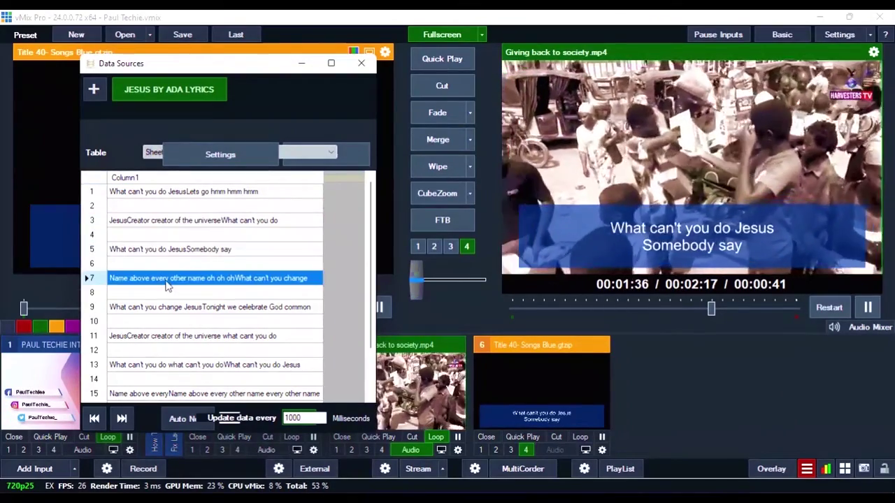
click(171, 309)
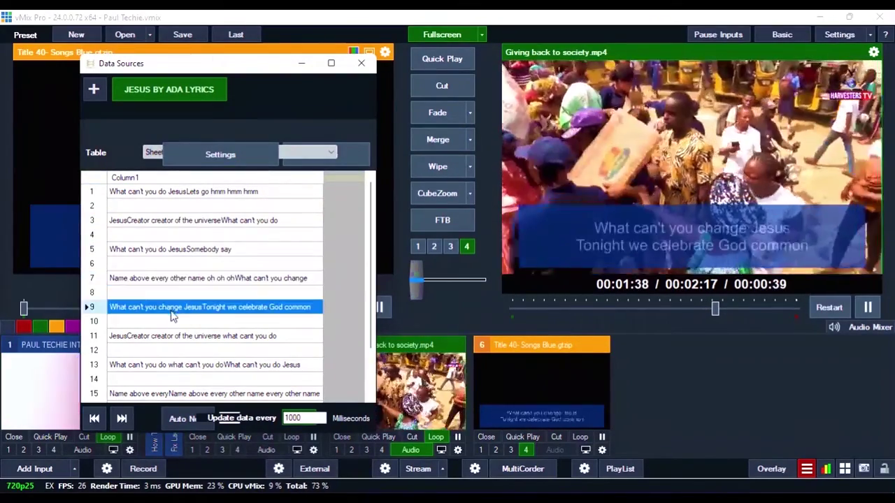
click(168, 337)
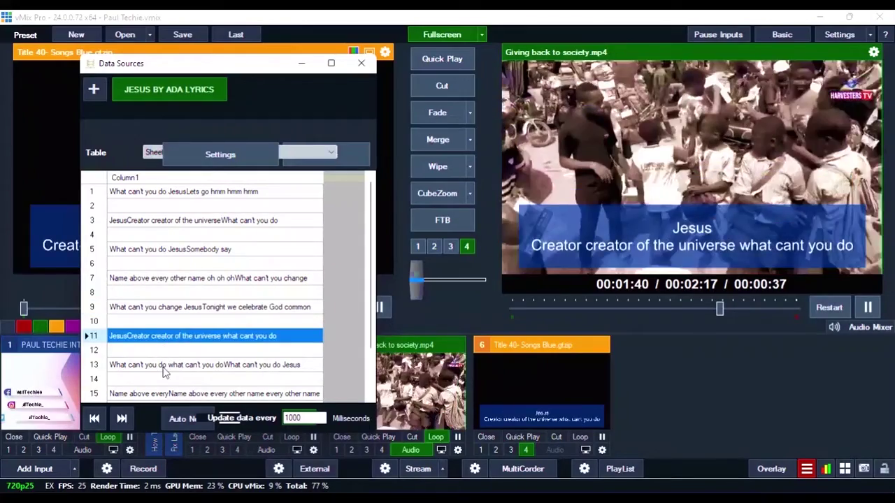
click(168, 364)
drag(368, 294, 373, 345)
click(210, 336)
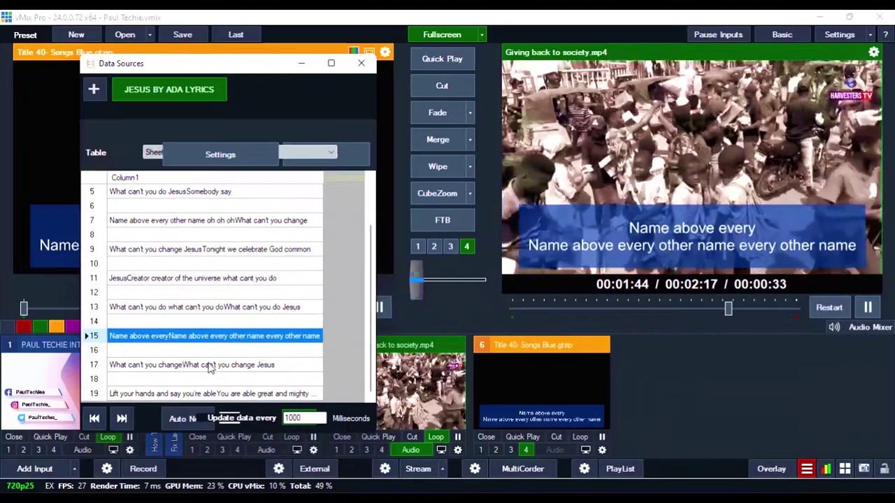
click(214, 365)
click(214, 394)
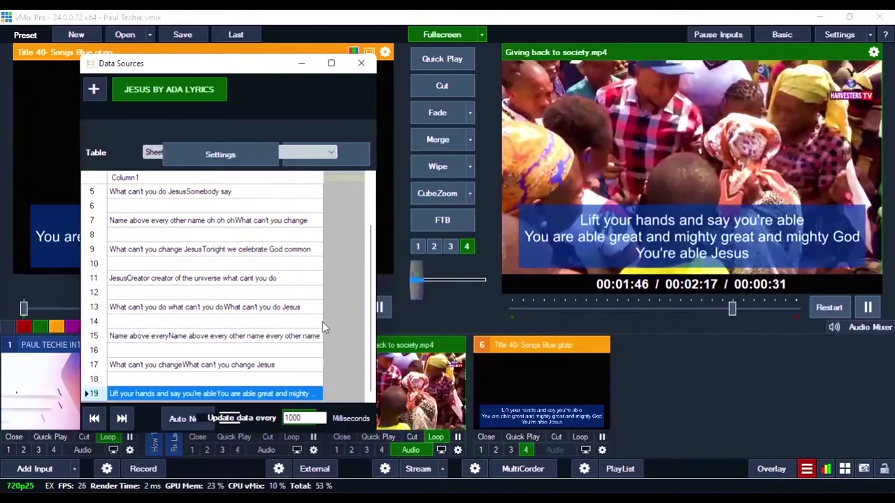
Step: Restart the live lyrics at row 1, advance through rows 3, 5, 7 and 9, then switch to rows 3, 9 and 7
scroll(362, 343, up, 2)
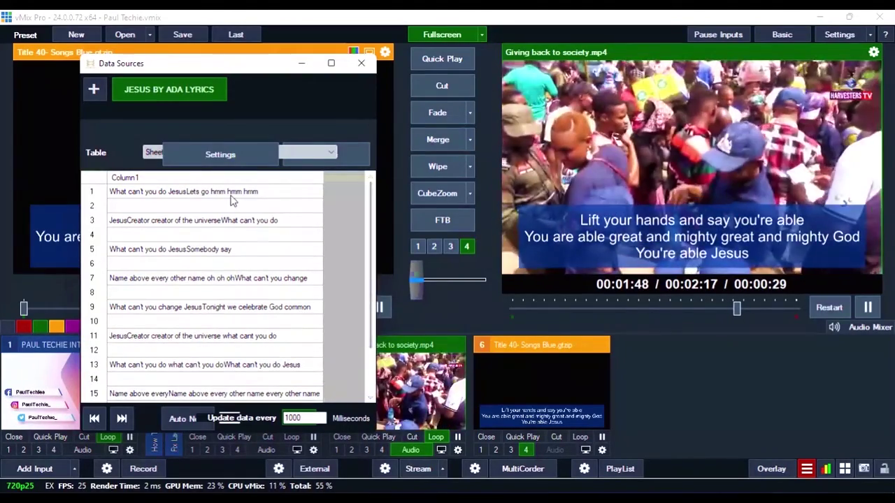
click(233, 197)
click(208, 221)
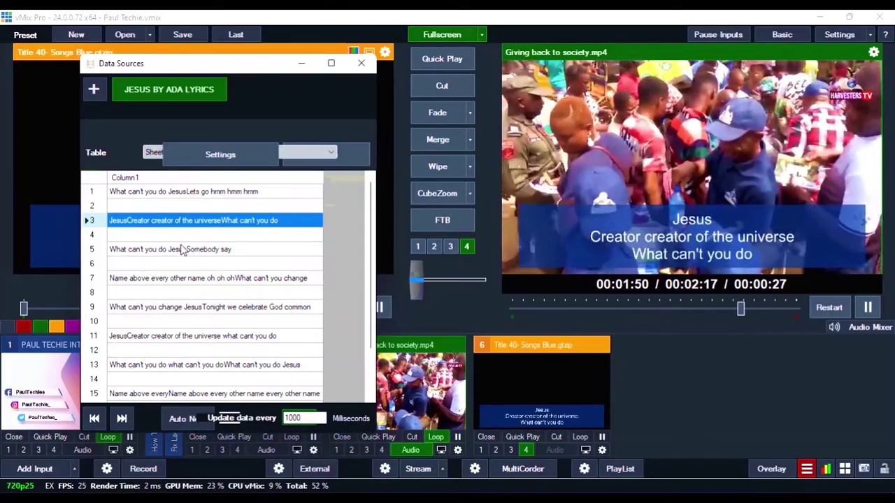
click(182, 250)
click(163, 281)
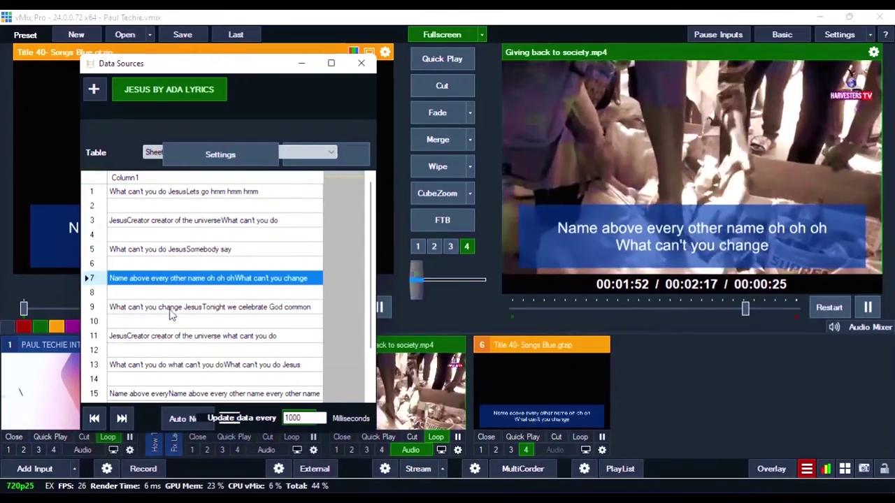
click(170, 307)
click(169, 221)
click(178, 307)
click(182, 281)
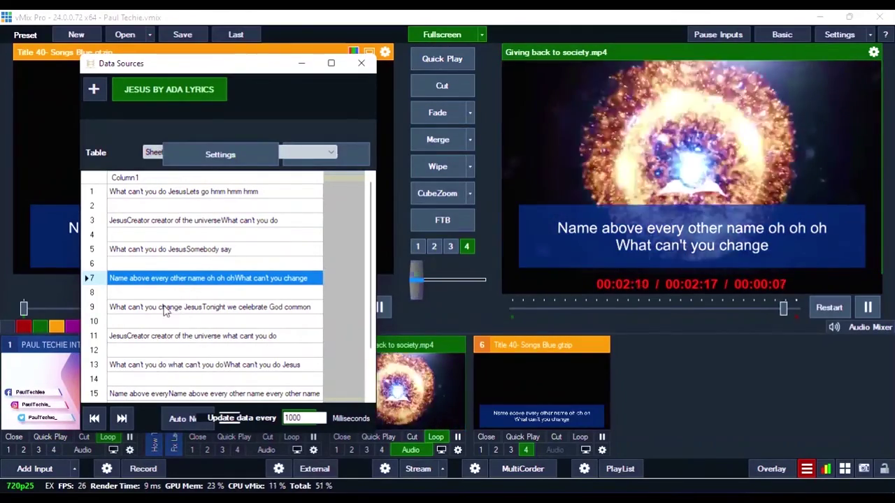
Step: Continue the live lyrics through the filled rows from row 9 to row 19
click(165, 311)
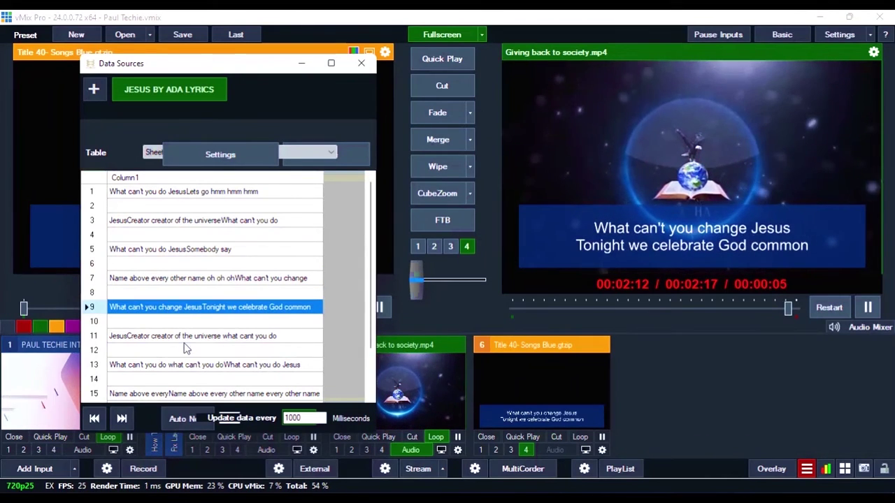
click(185, 337)
click(188, 365)
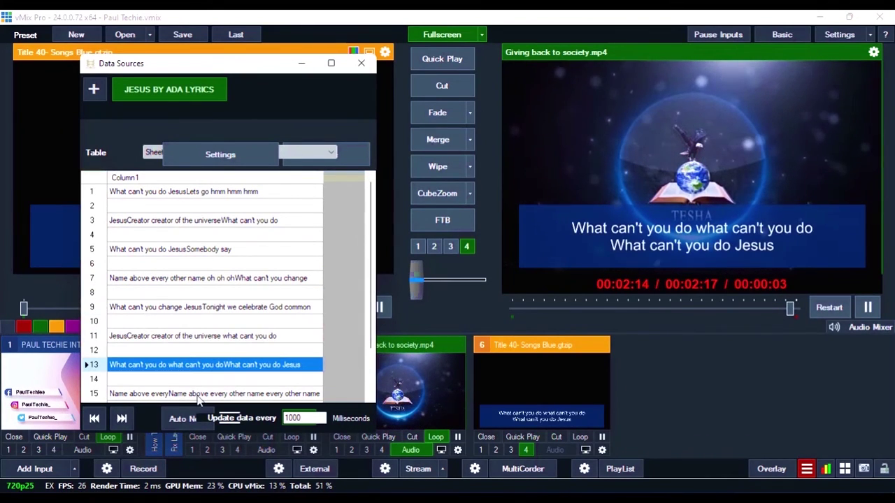
click(204, 396)
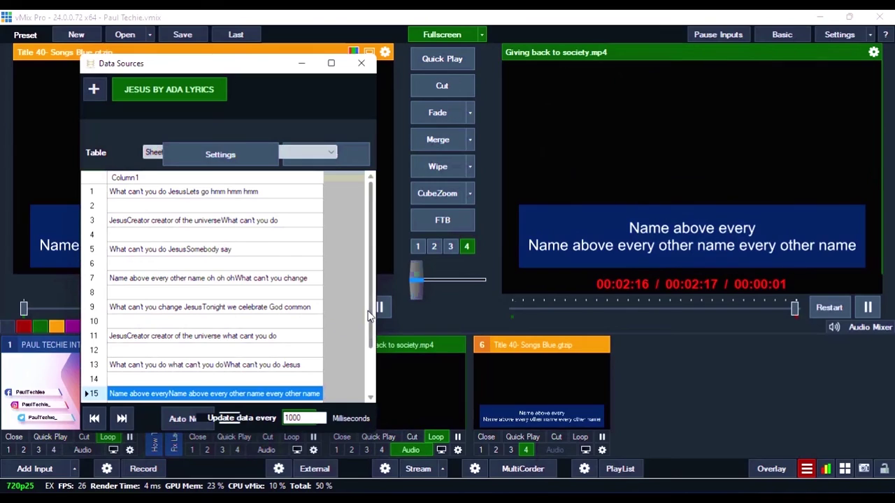
scroll(369, 315, down, 2)
click(253, 366)
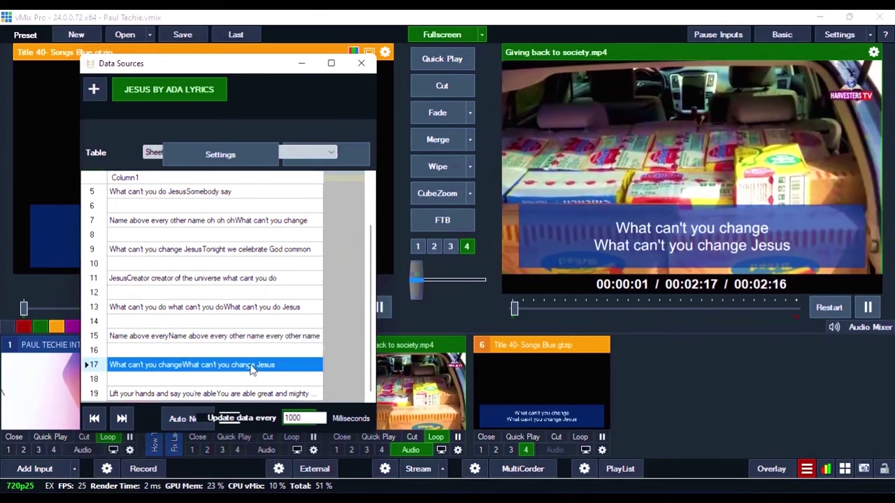
click(210, 394)
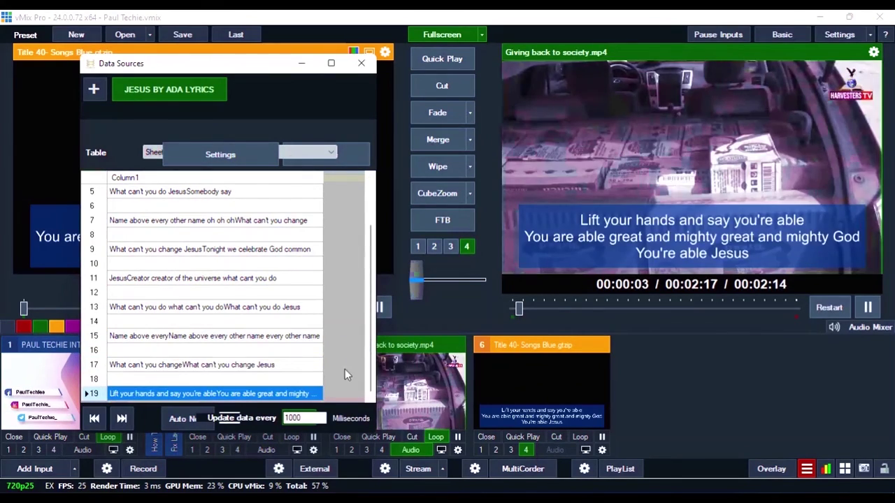
Step: Return the live lyrics to row 1 and advance them through rows 3, 5, 7 and 9
scroll(210, 203, up, 2)
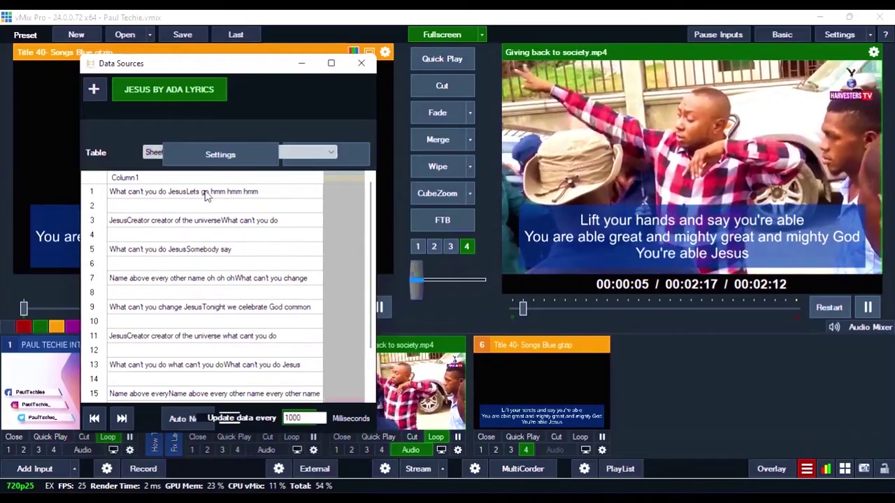
click(205, 193)
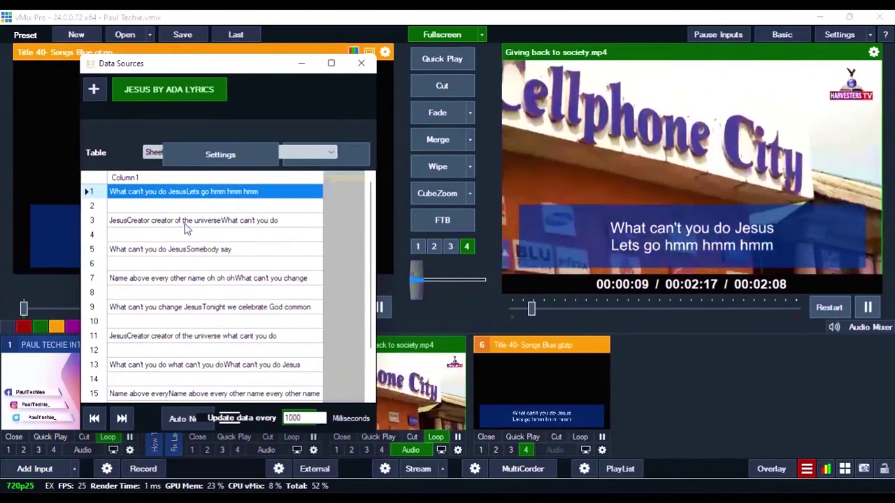
click(187, 223)
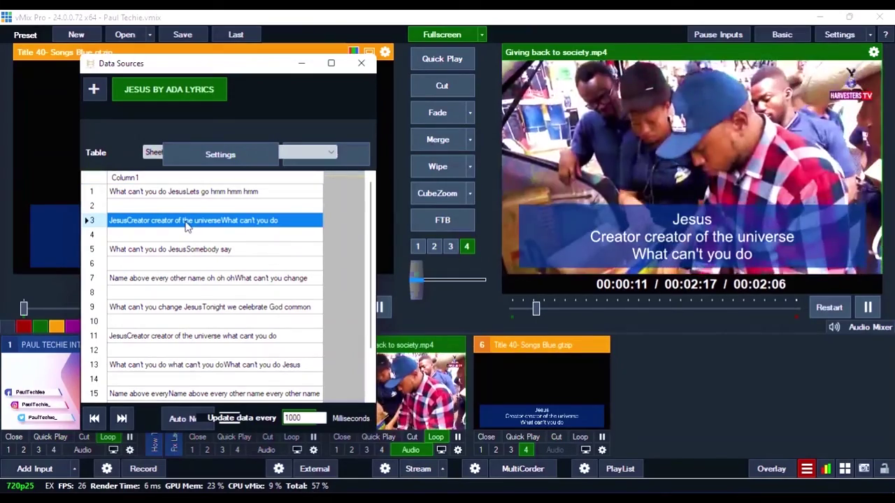
click(158, 252)
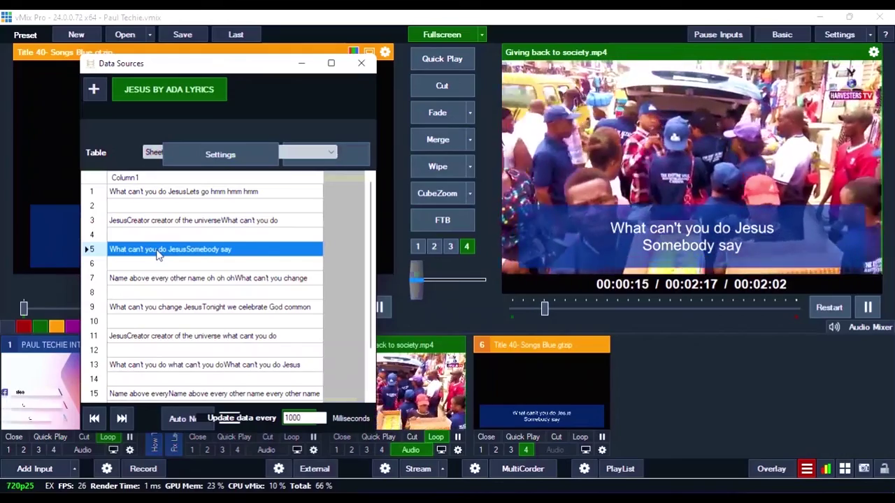
click(160, 279)
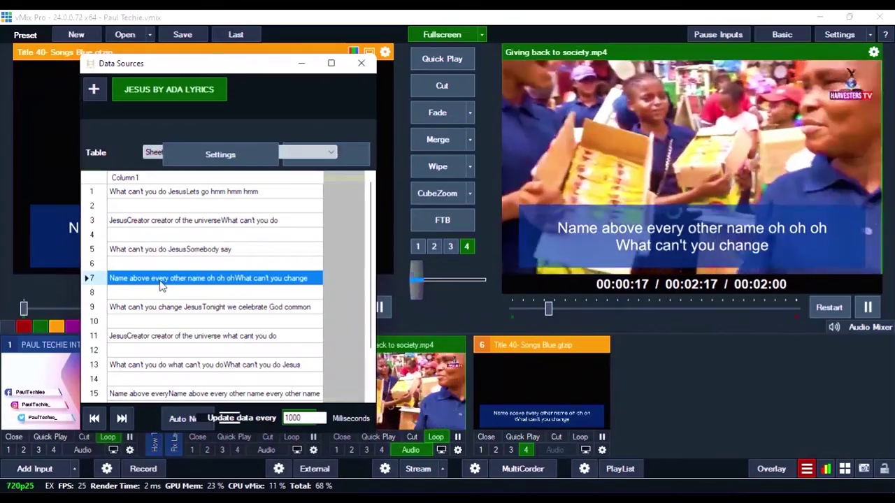
click(159, 307)
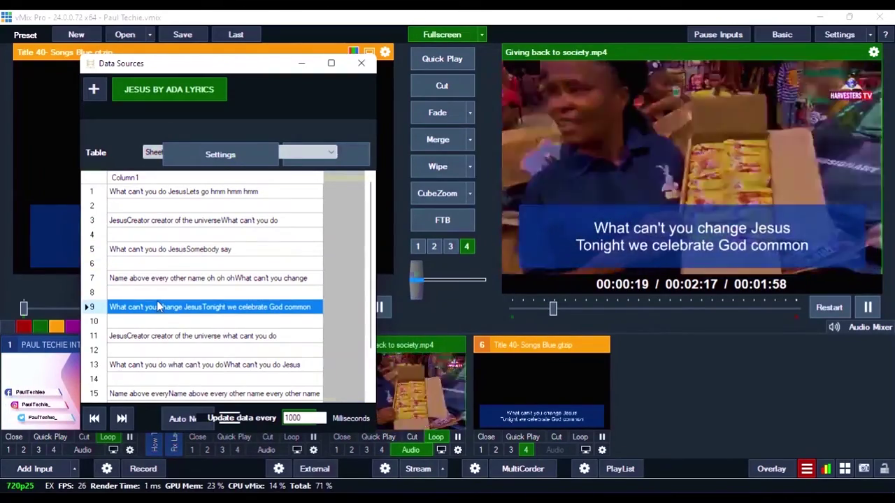